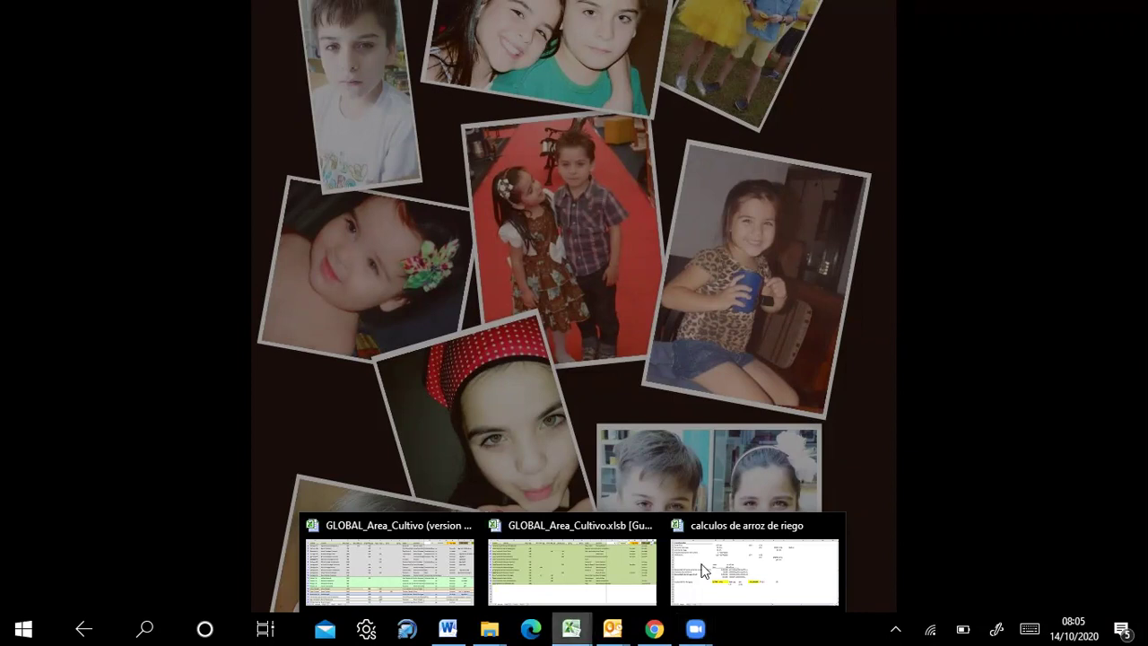
Switch to the Excel workbook "calculos de arroz de riego" and examine the irrigation assumptions in rows 2 to 6
click(724, 551)
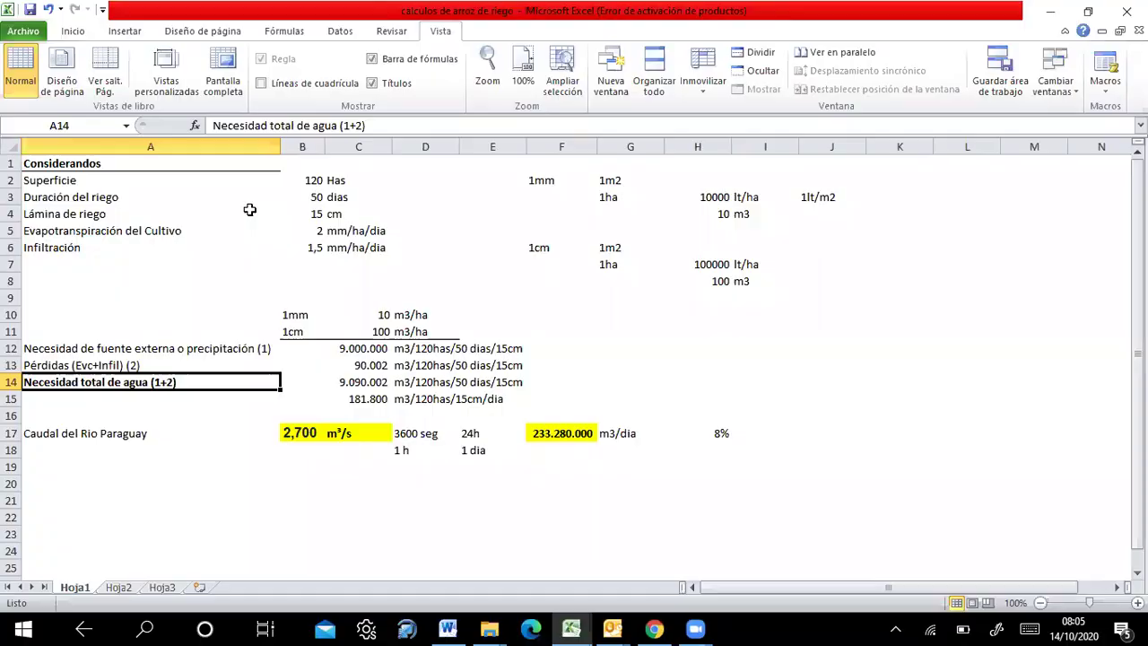
click(52, 178)
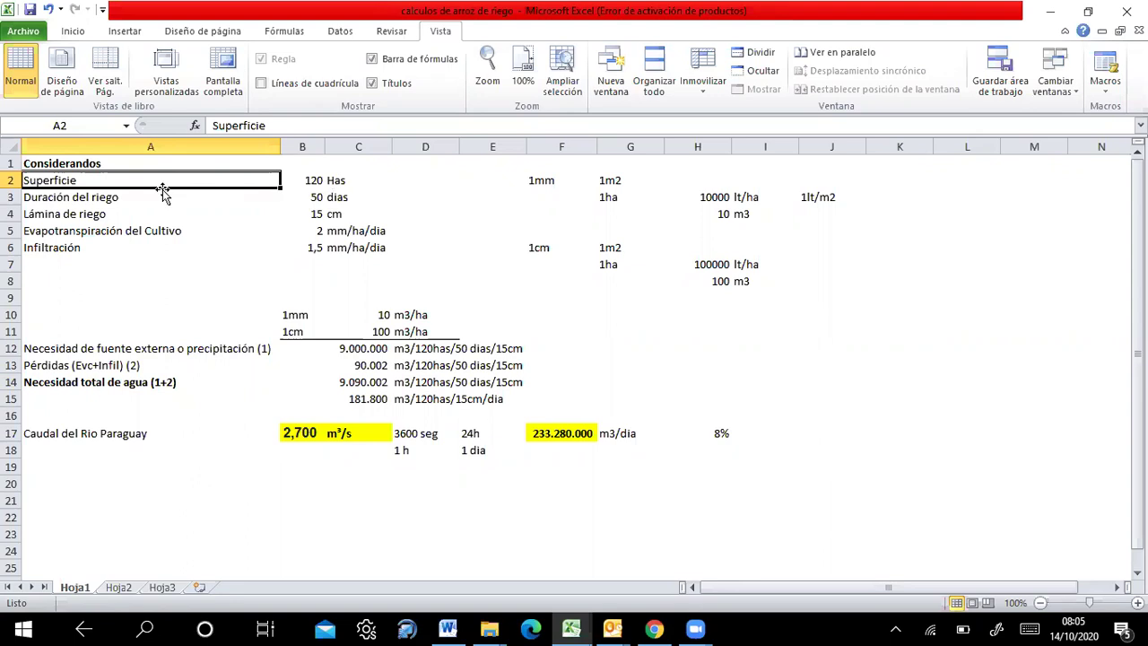
click(328, 196)
click(315, 196)
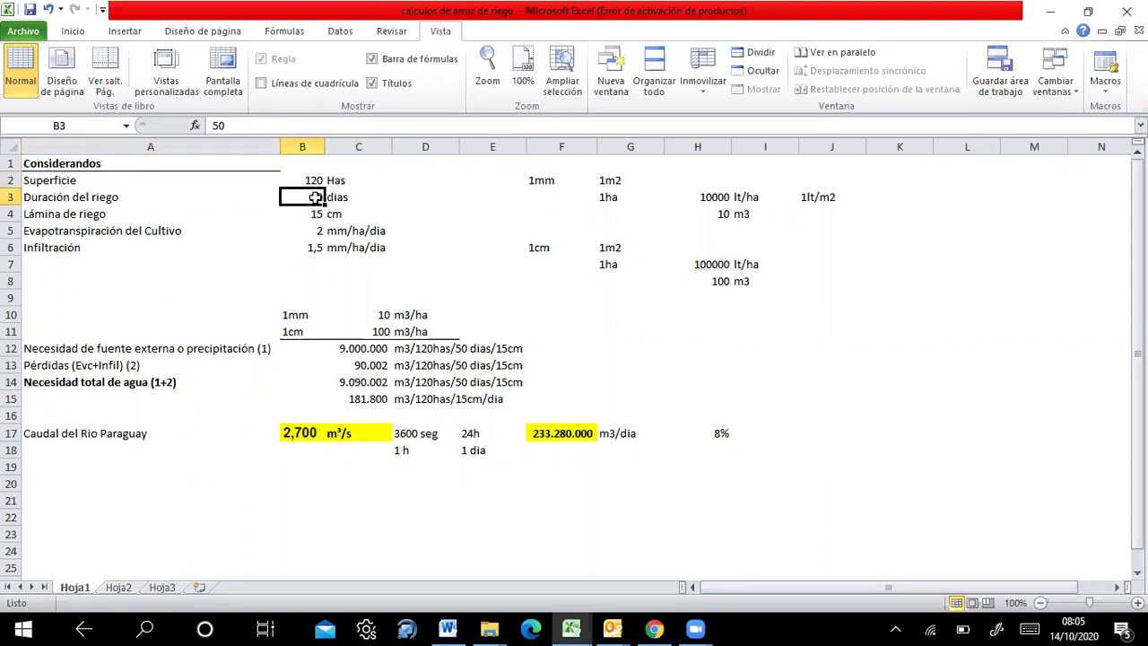
click(58, 198)
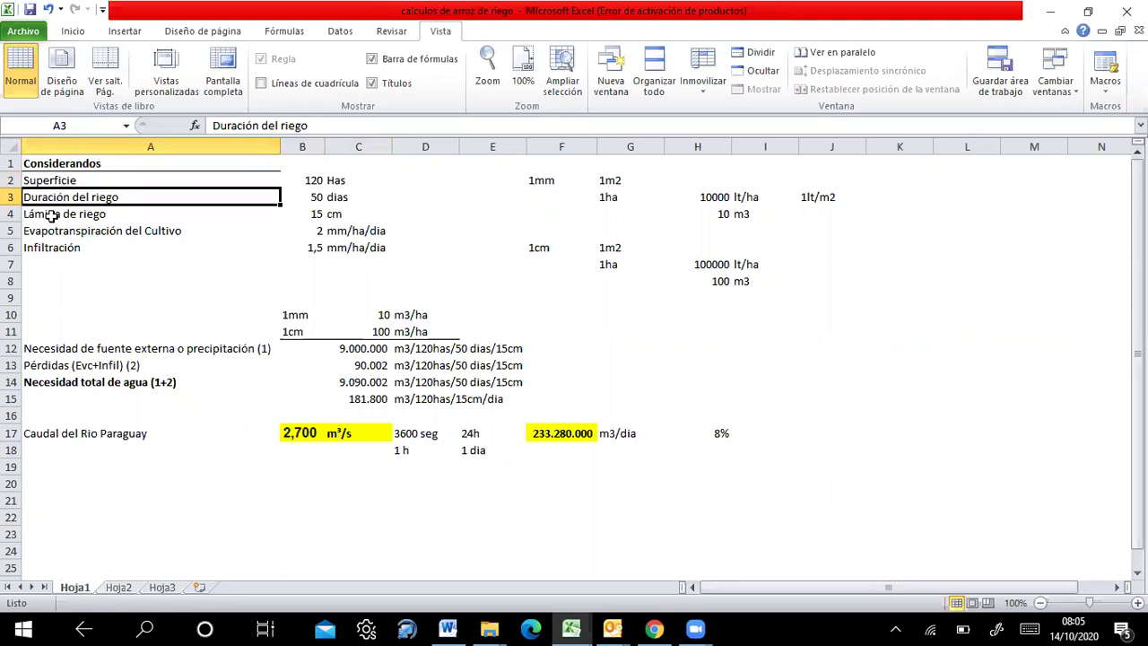
click(52, 215)
click(313, 214)
click(340, 216)
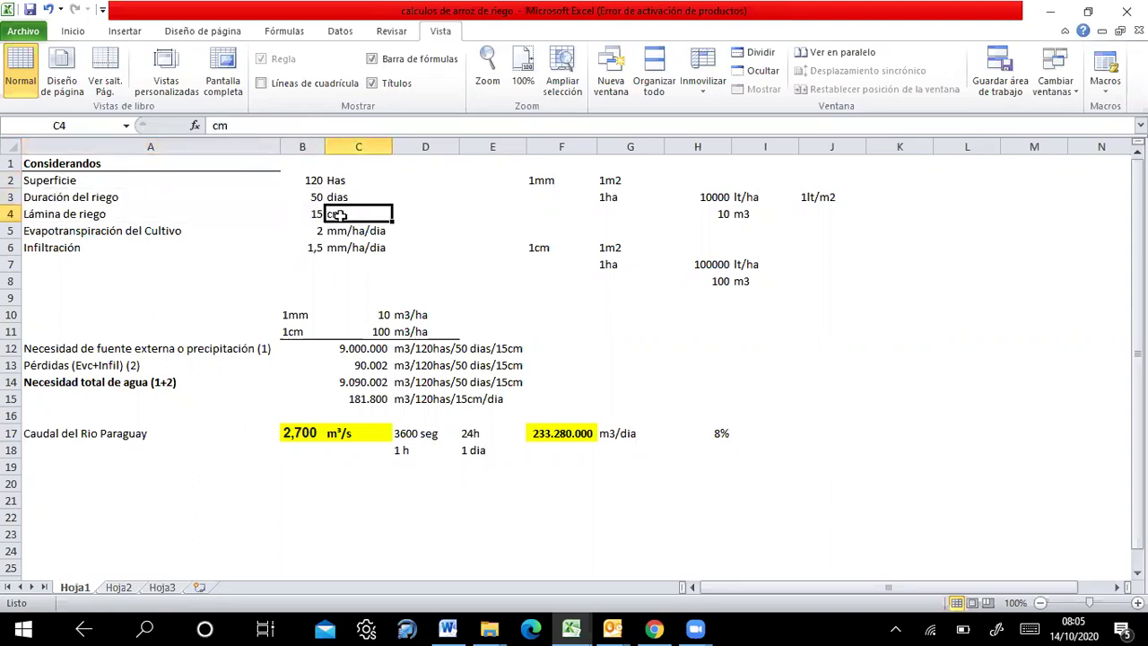
click(316, 217)
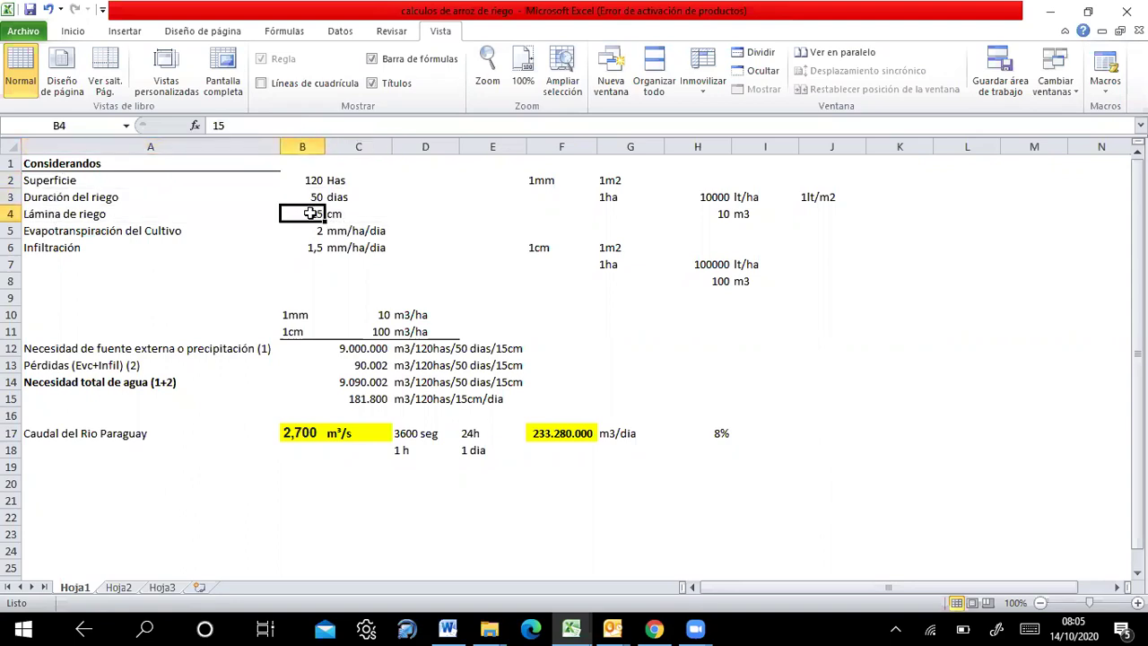
click(37, 232)
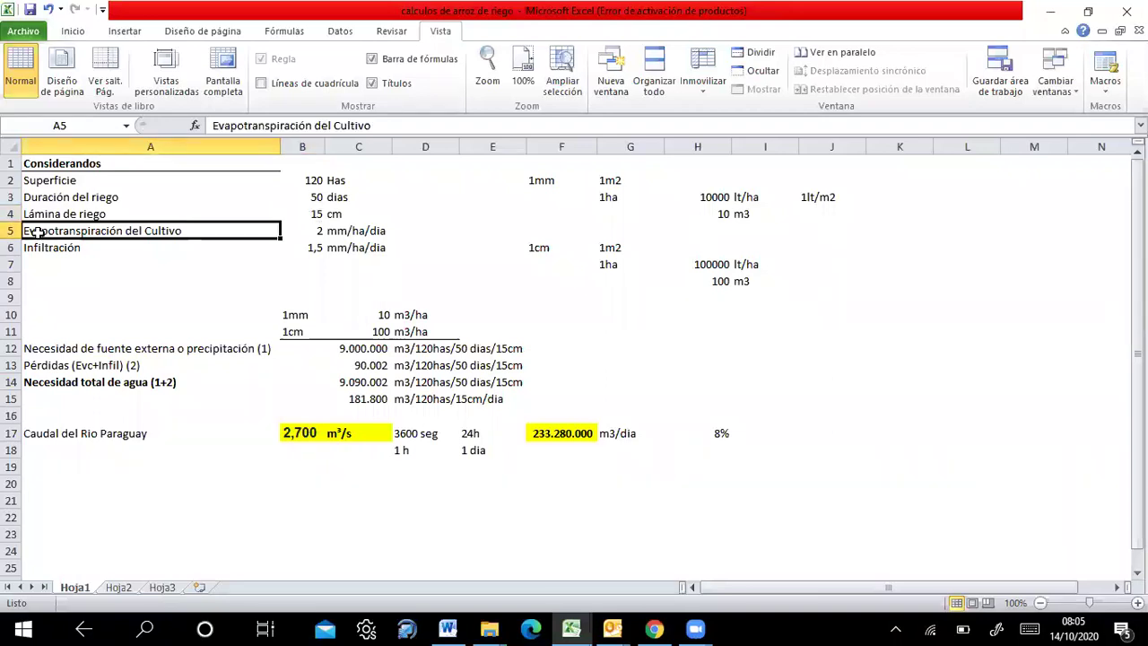
click(320, 232)
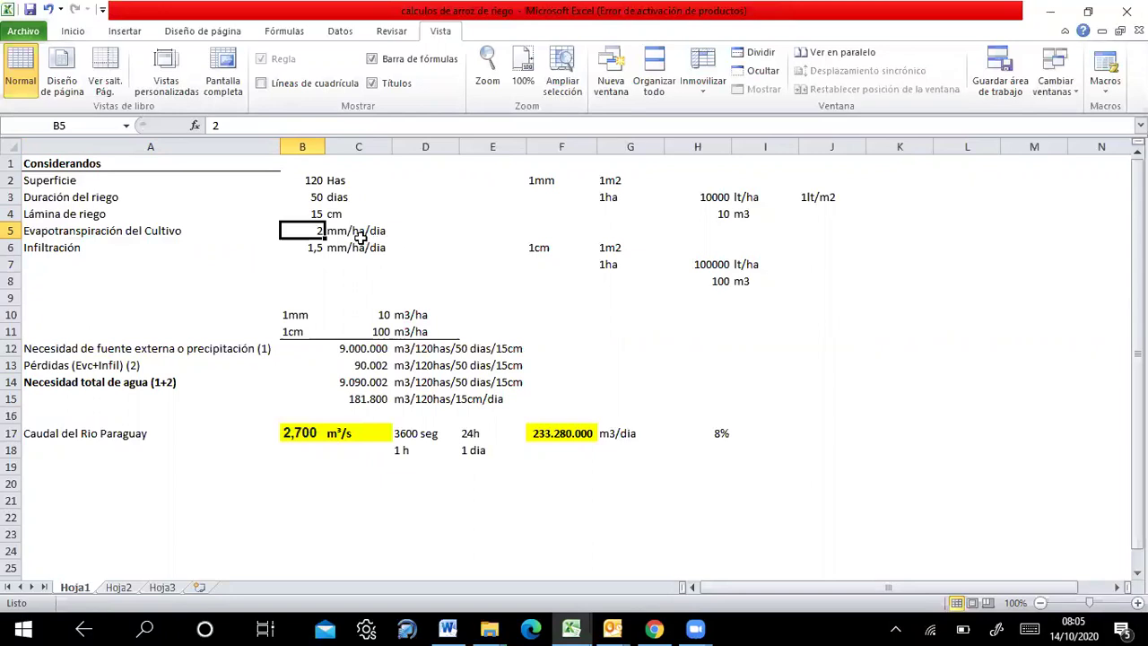
click(52, 248)
click(318, 250)
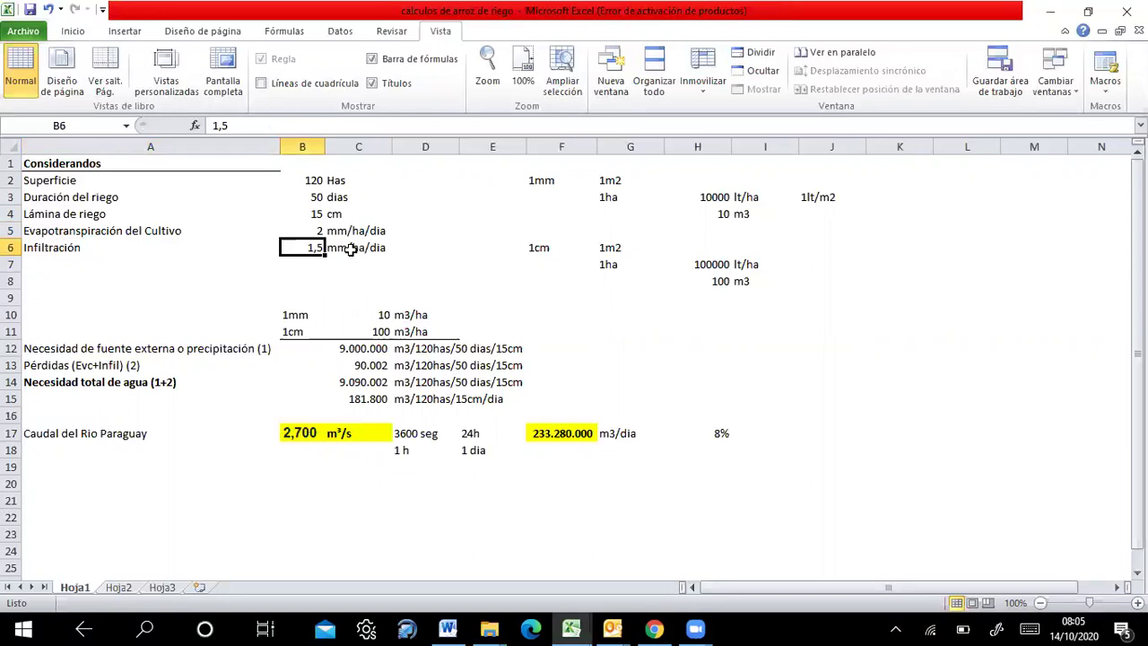
Review the 1 mm water conversion and change its volume unit in I4 to m3/ha
click(299, 313)
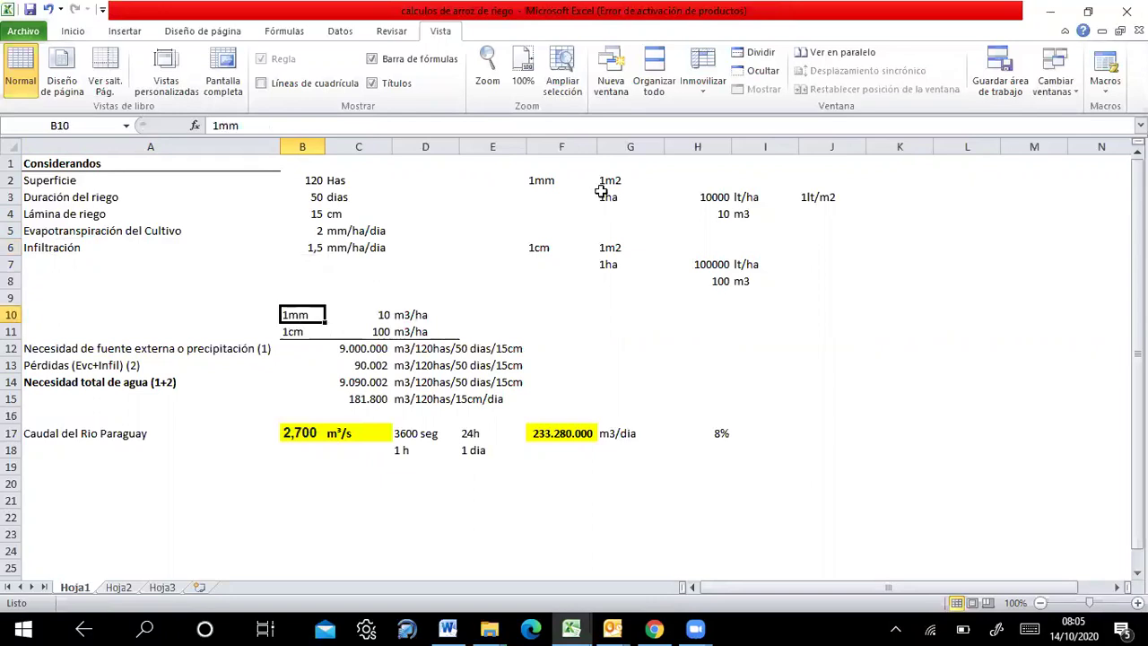
click(542, 183)
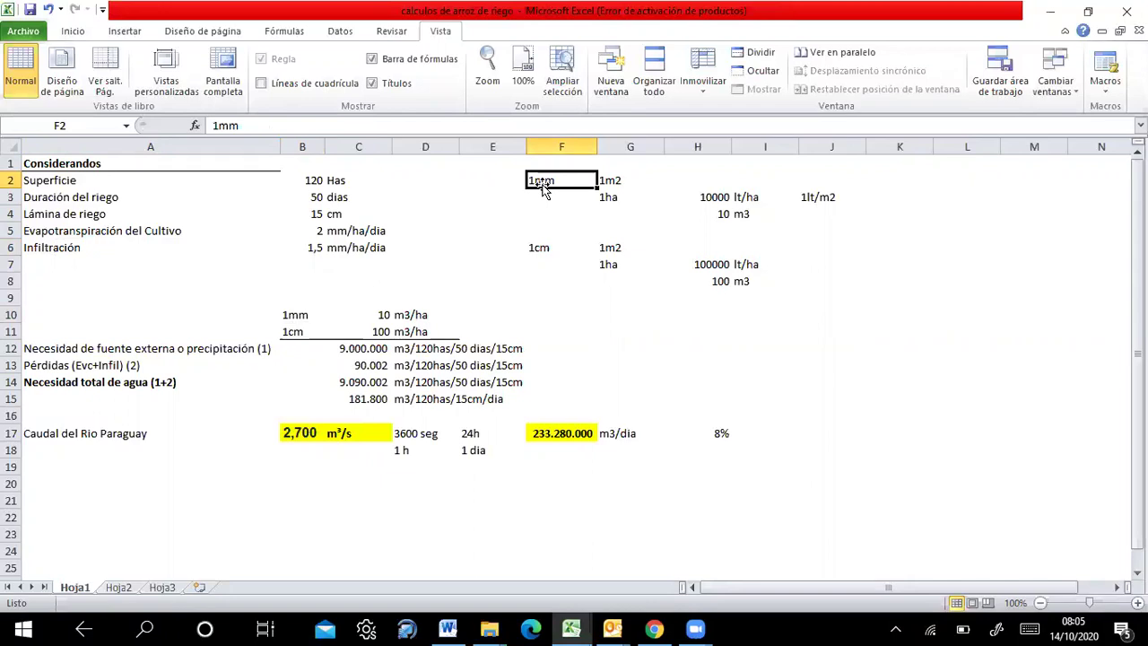
click(736, 215)
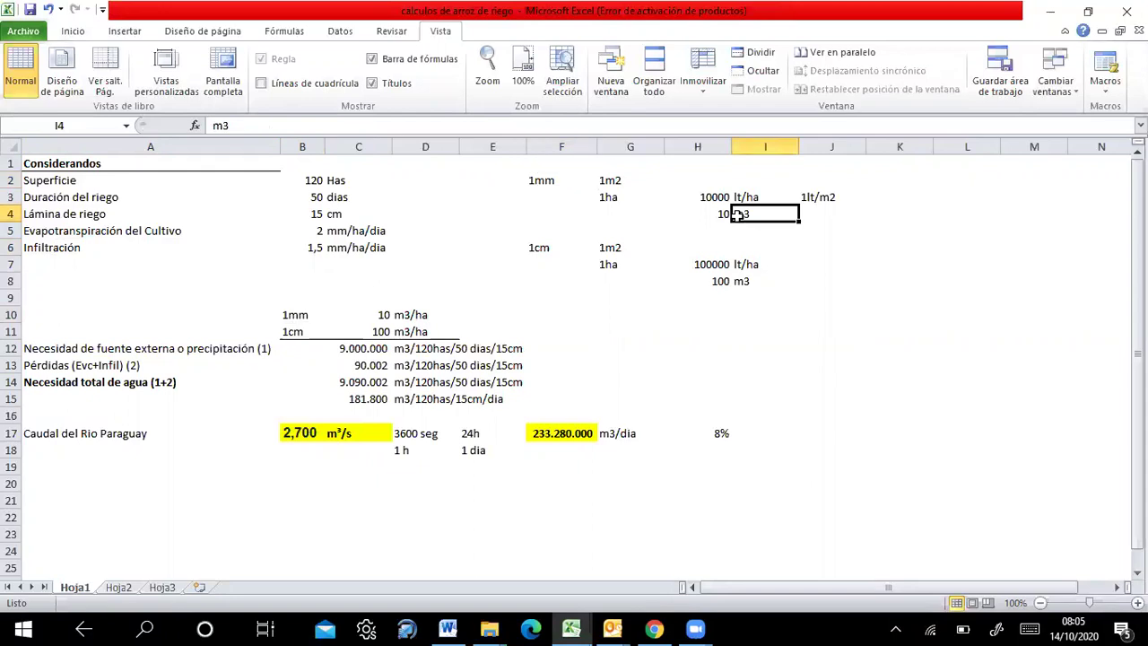
click(713, 197)
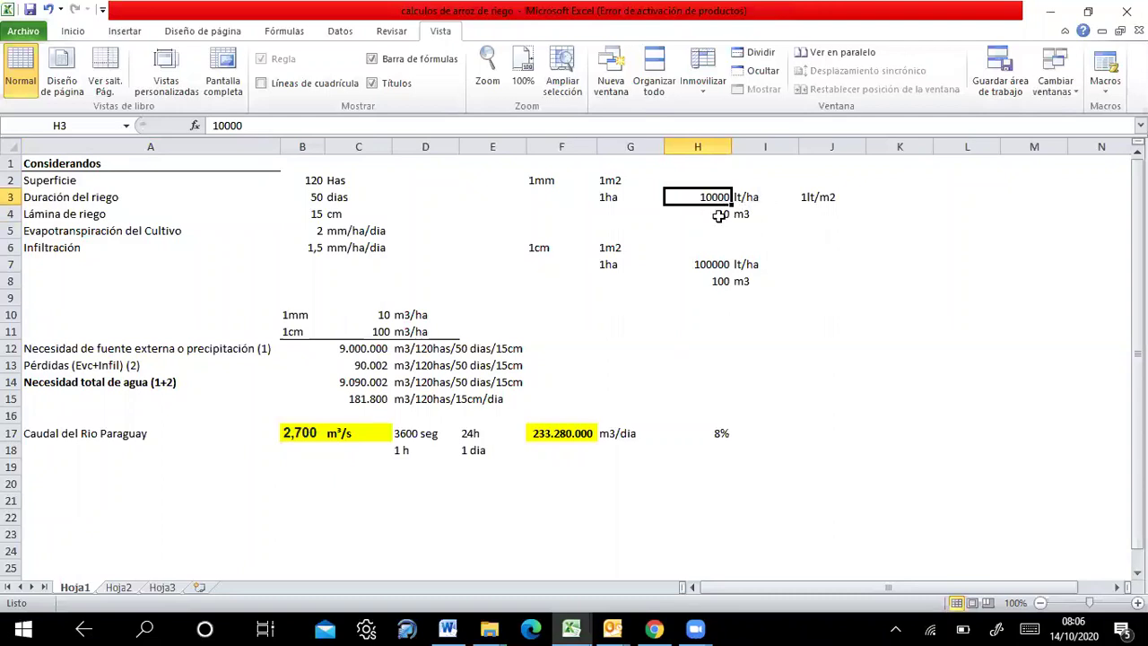
drag(720, 215, 741, 217)
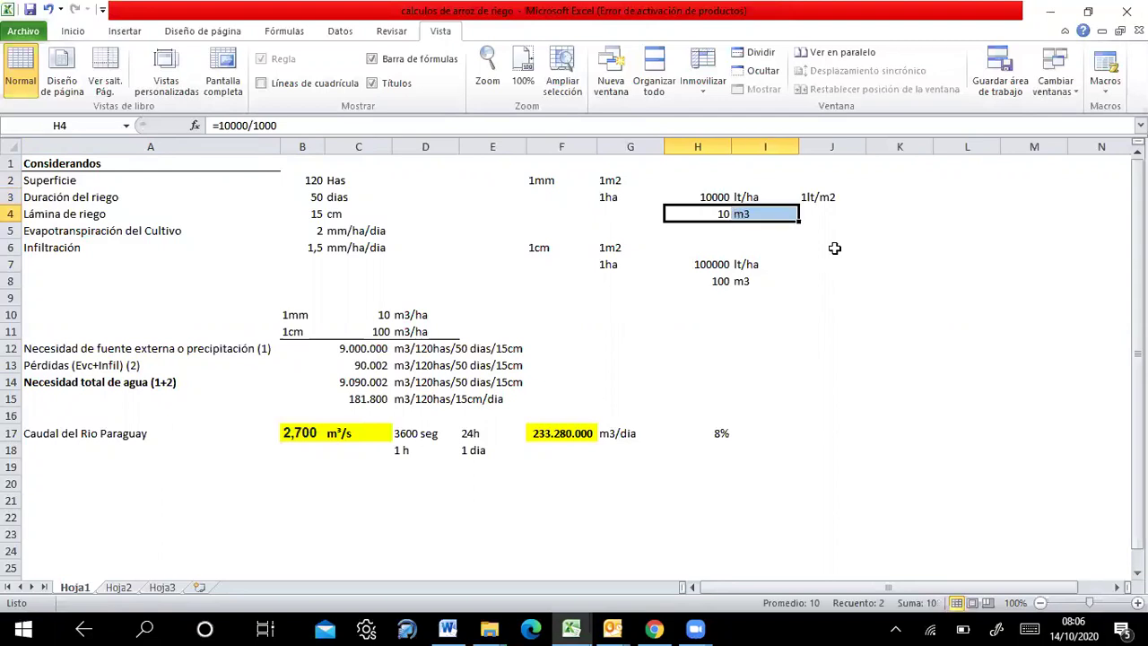
click(748, 215)
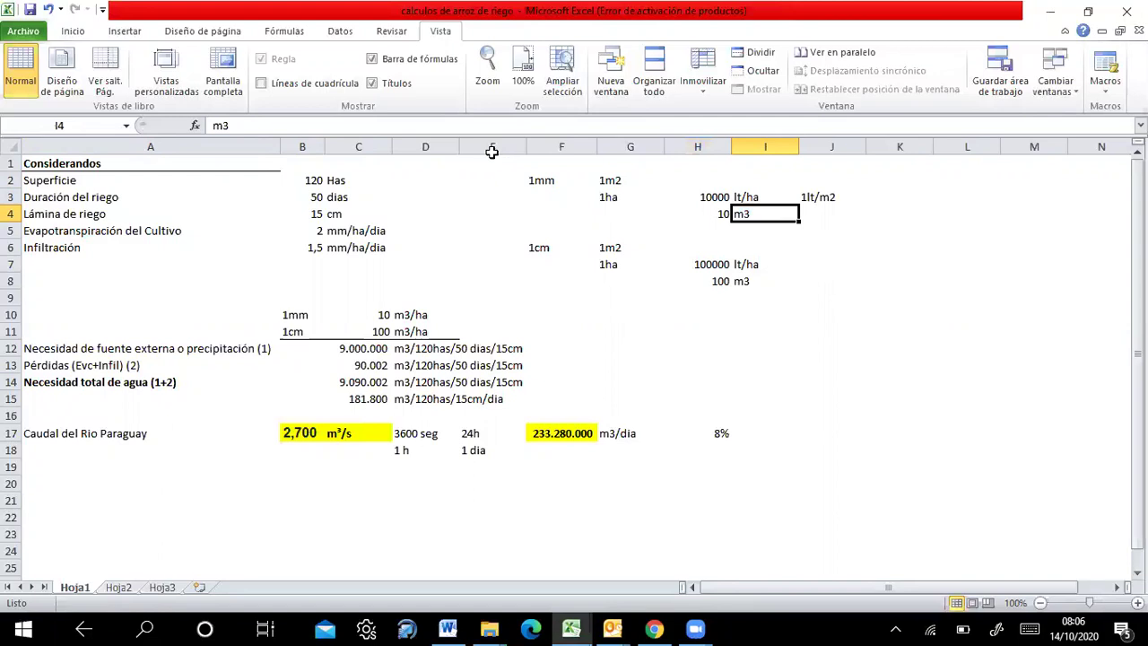
click(247, 125)
text(/ha)
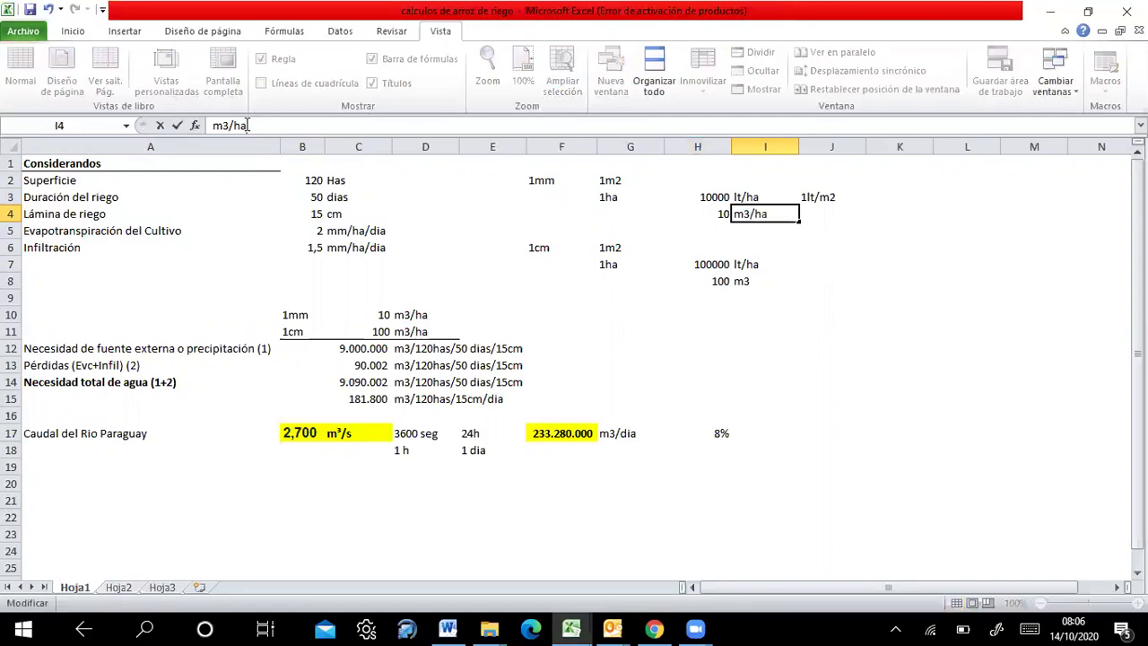
key(Return)
key(Up)
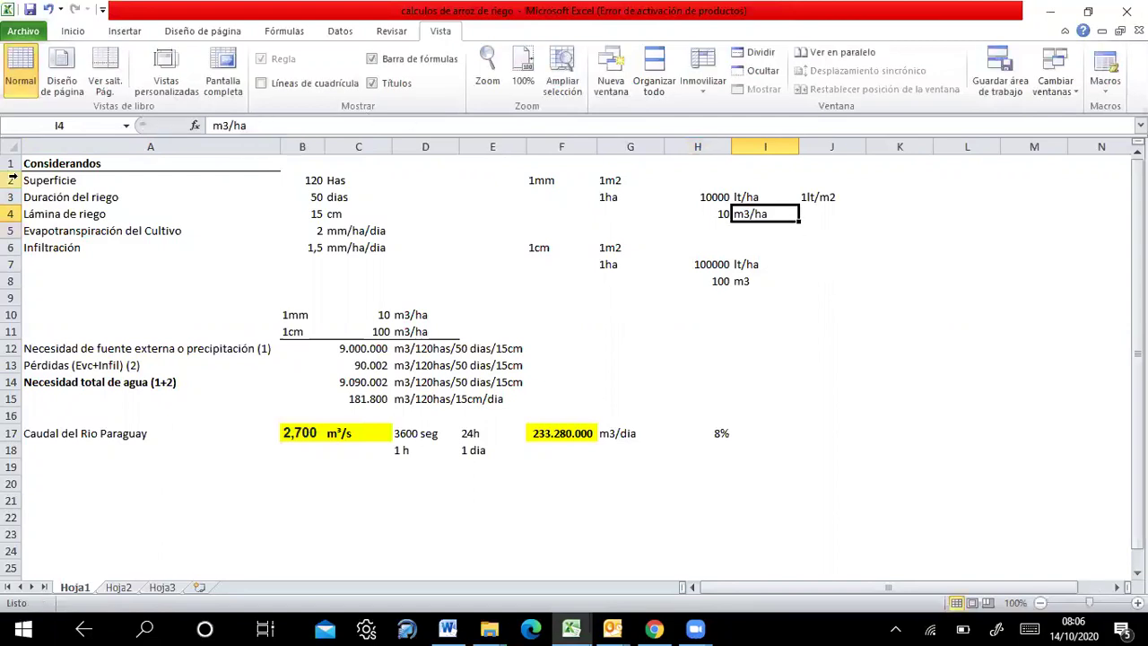
Review the 1 cm water conversion and change its volume unit in I8 to m3/ha
click(543, 251)
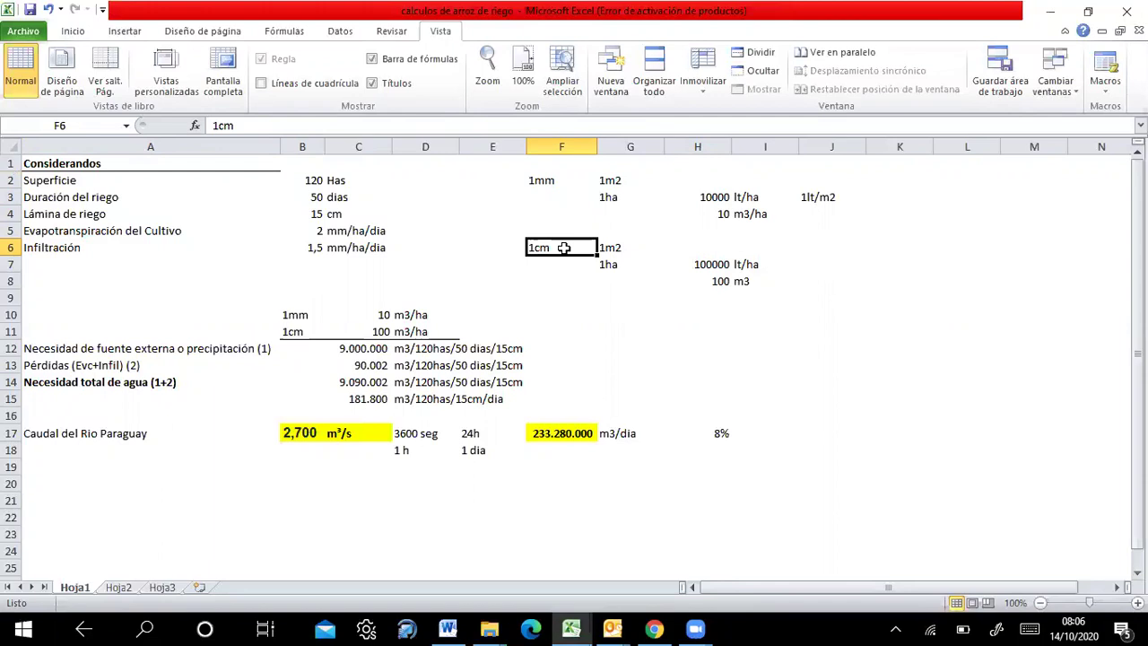
click(713, 195)
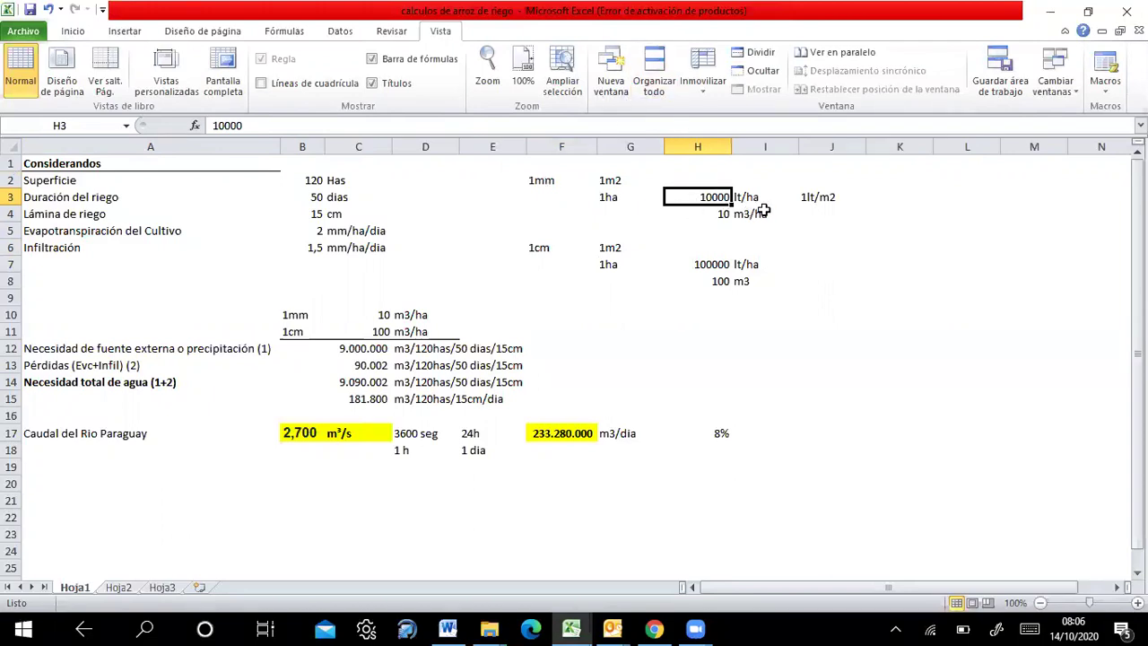
click(704, 264)
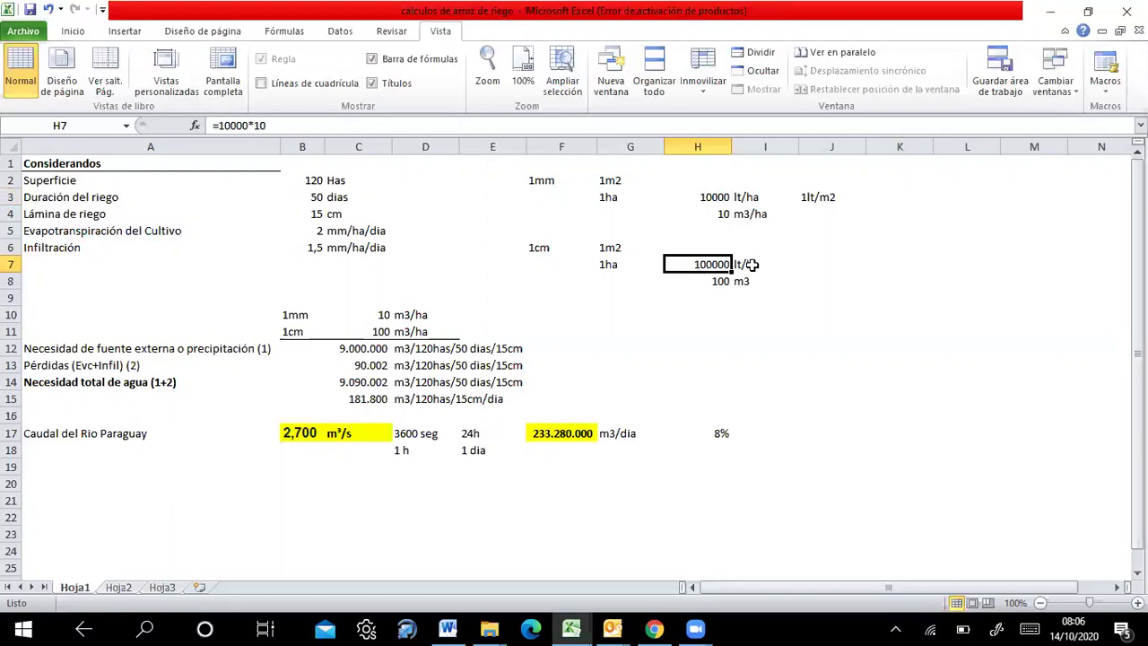
click(715, 279)
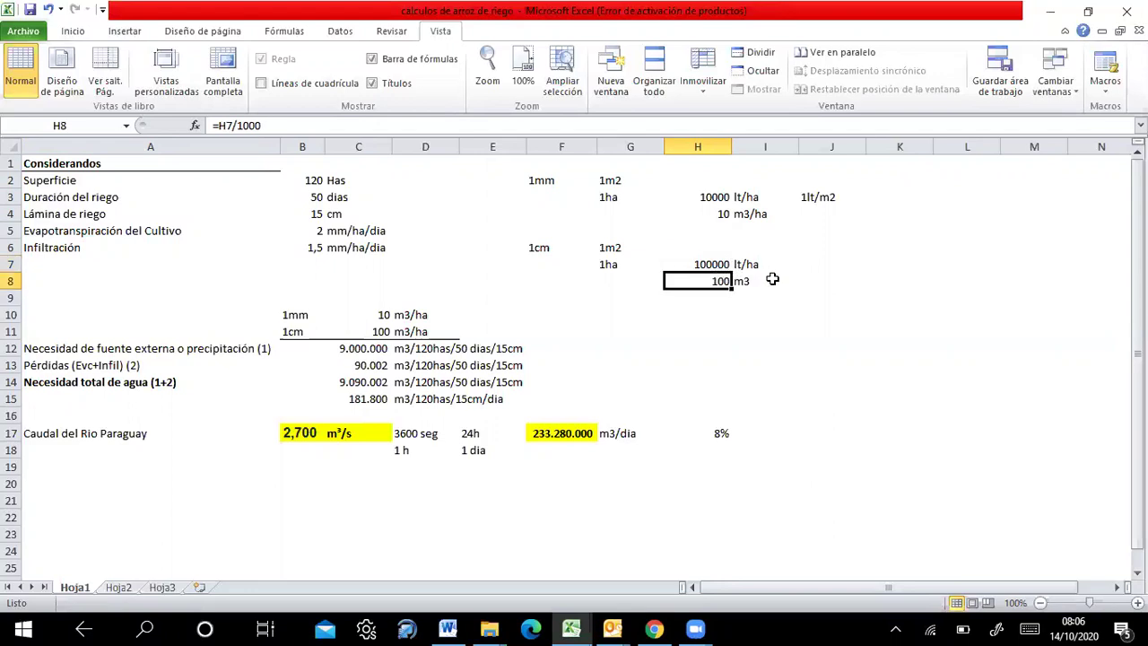
click(757, 281)
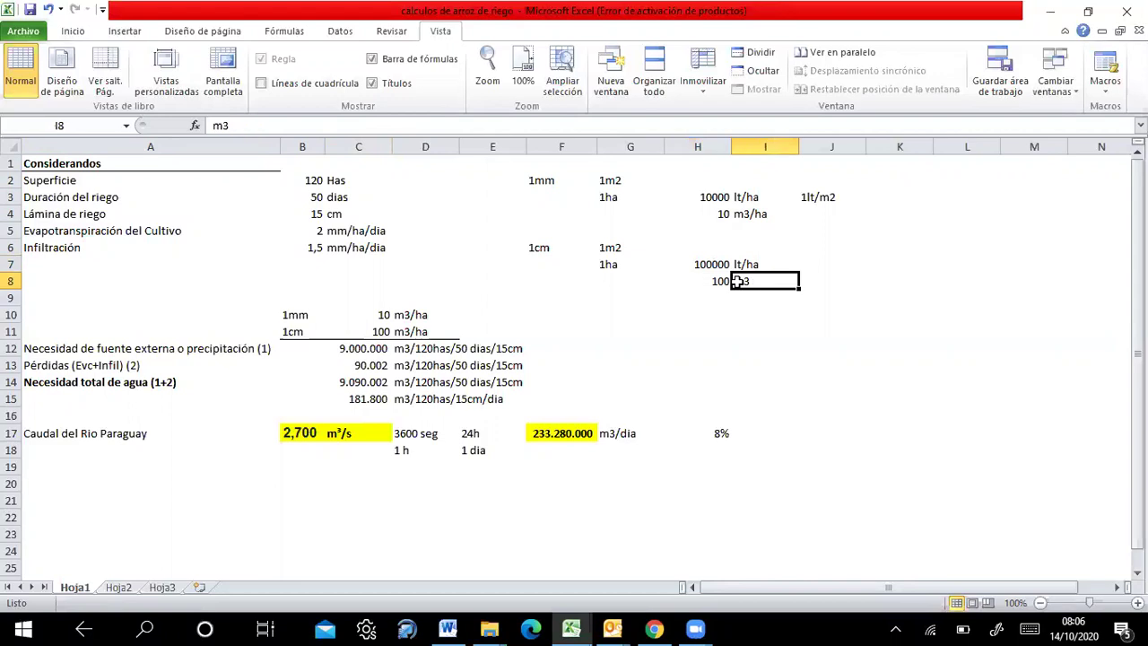
click(236, 125)
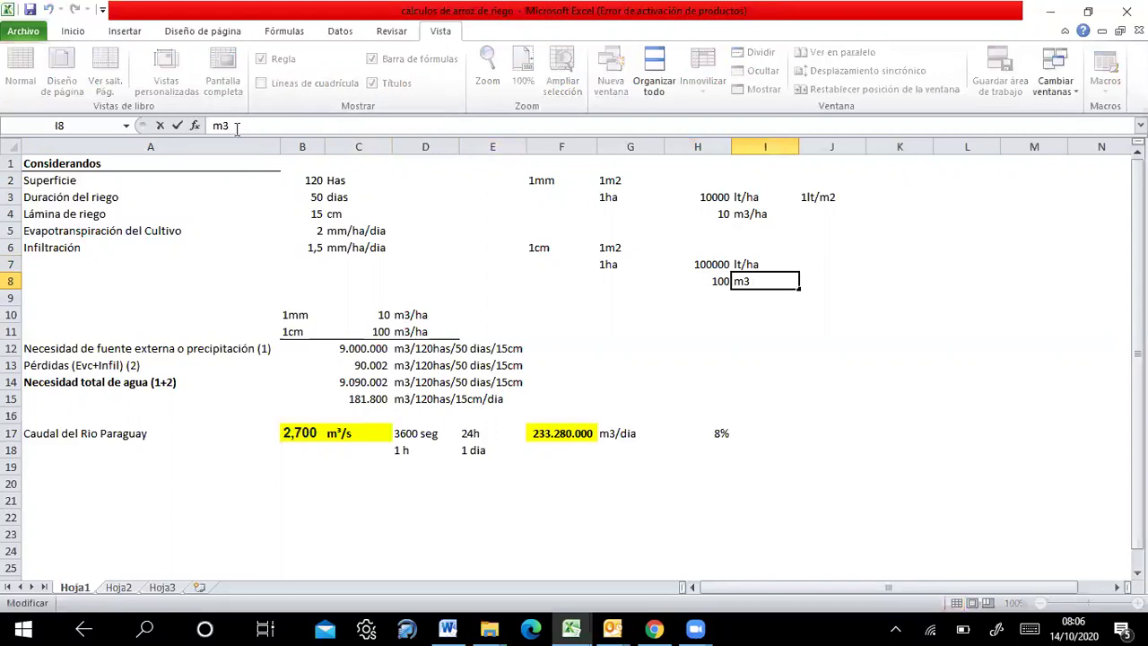
text(/ha)
key(Return)
Examine the summarized 1 mm and 1 cm conversion factors per hectare in rows 10 and 11
key(Left)
key(Left)
key(Left)
key(Left)
key(Left)
key(Left)
key(Left)
key(Down)
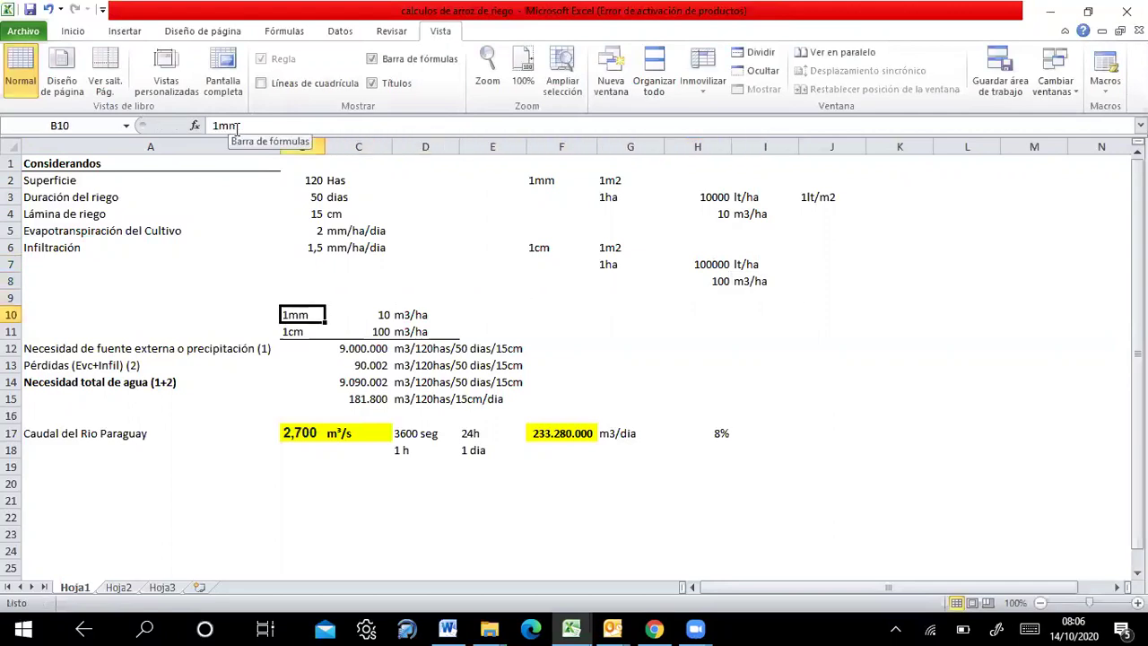
key(Right)
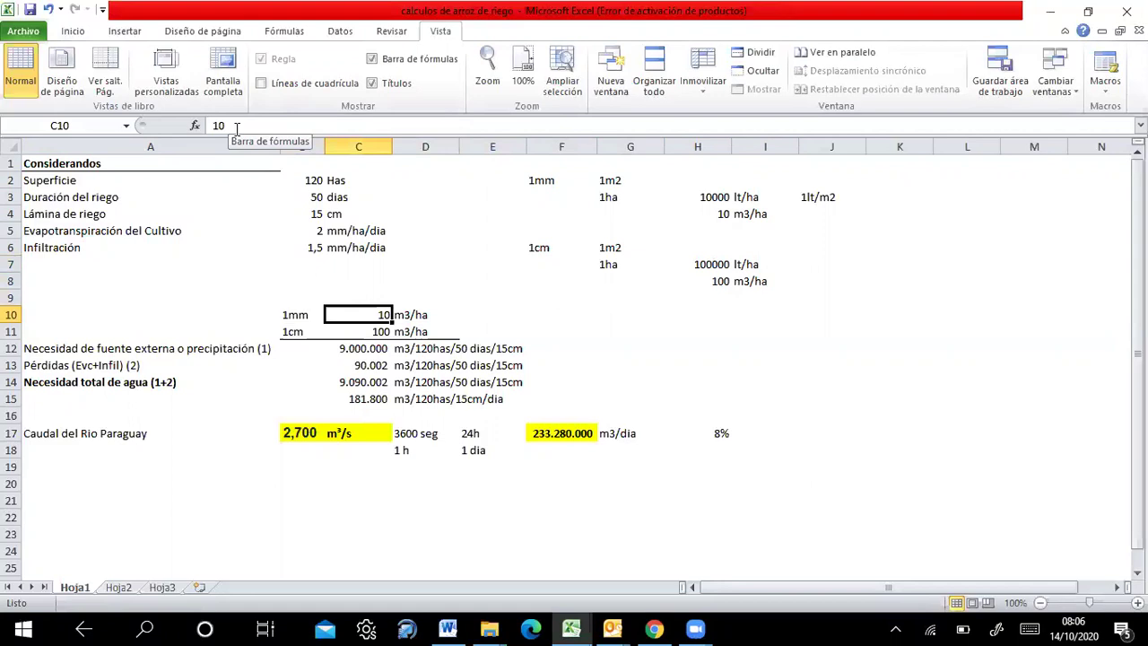
key(Left)
key(Down)
key(Right)
key(Right)
key(Left)
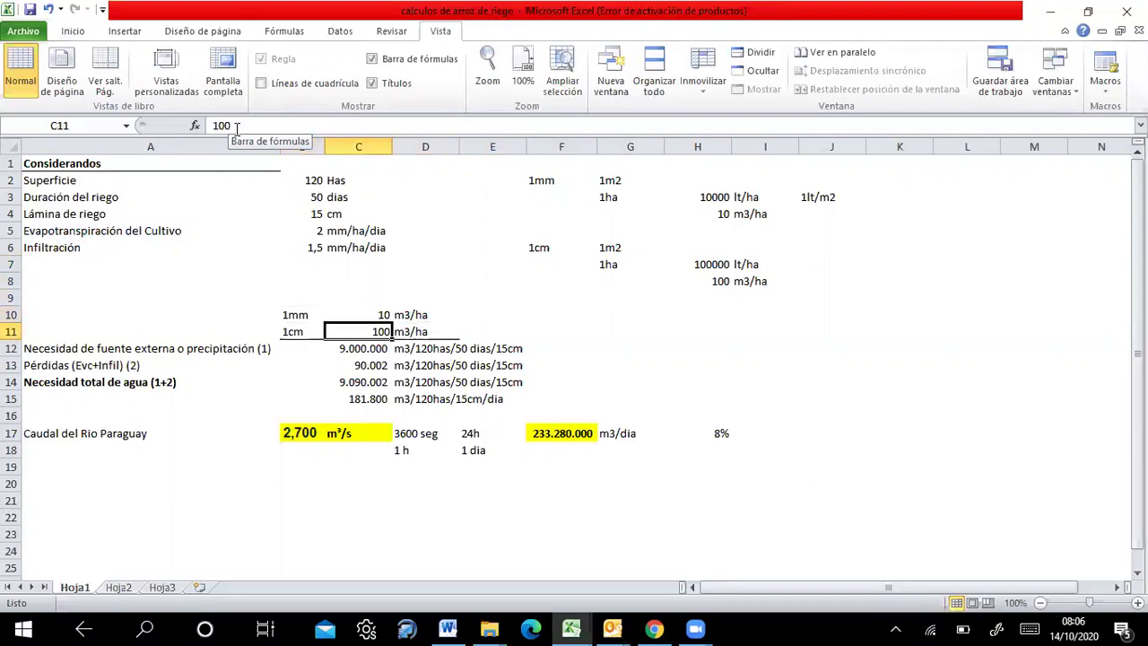
key(Left)
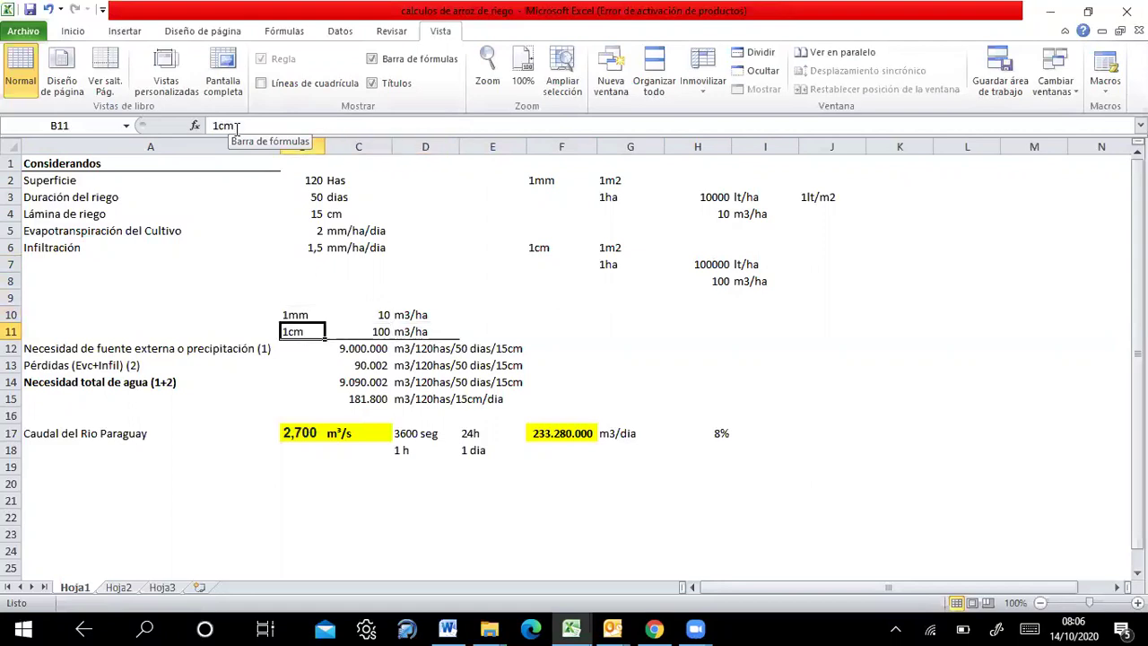
Examine the external water requirement in row 12 and trace the cells referenced by its formula in C12
key(Left)
key(Down)
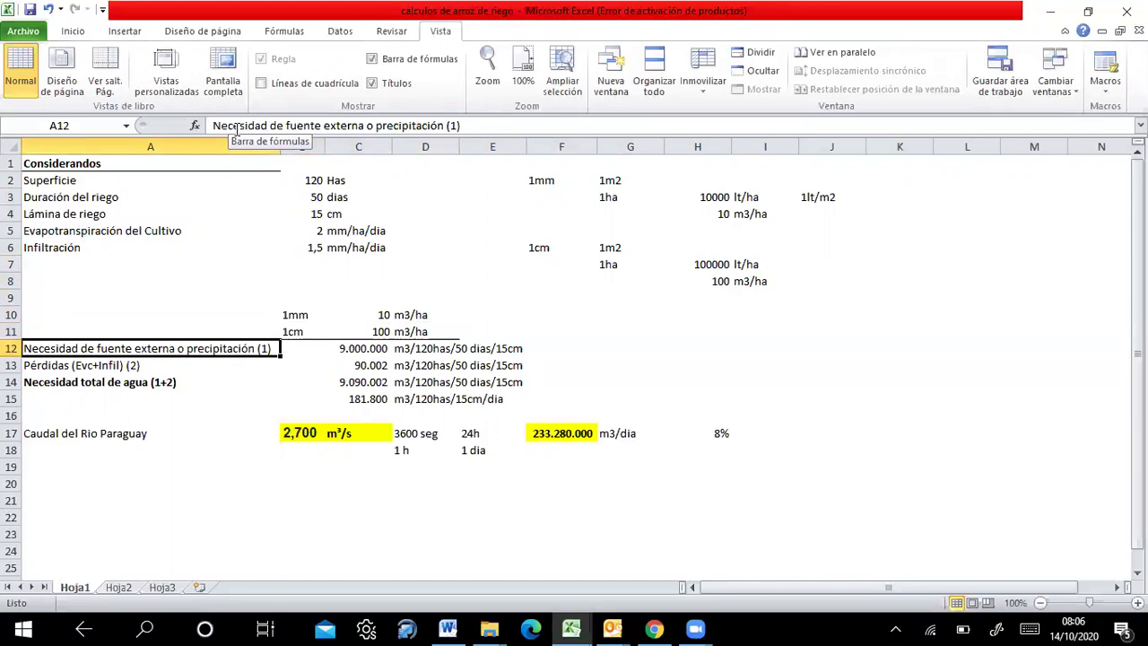
key(Right)
key(Right)
key(Right)
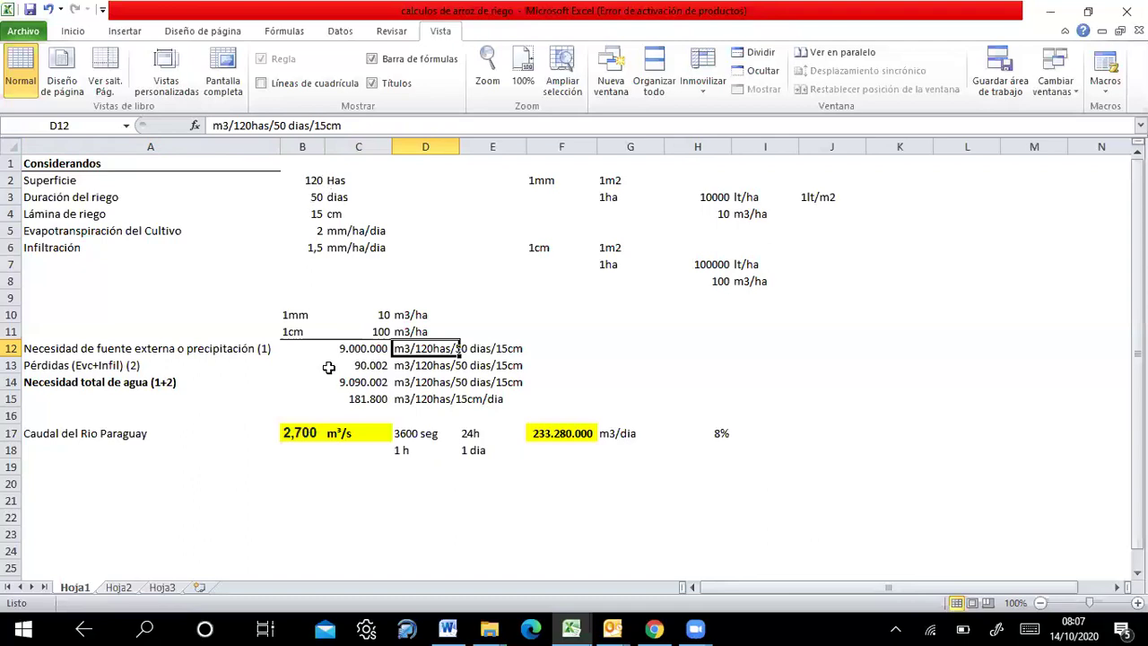
click(361, 348)
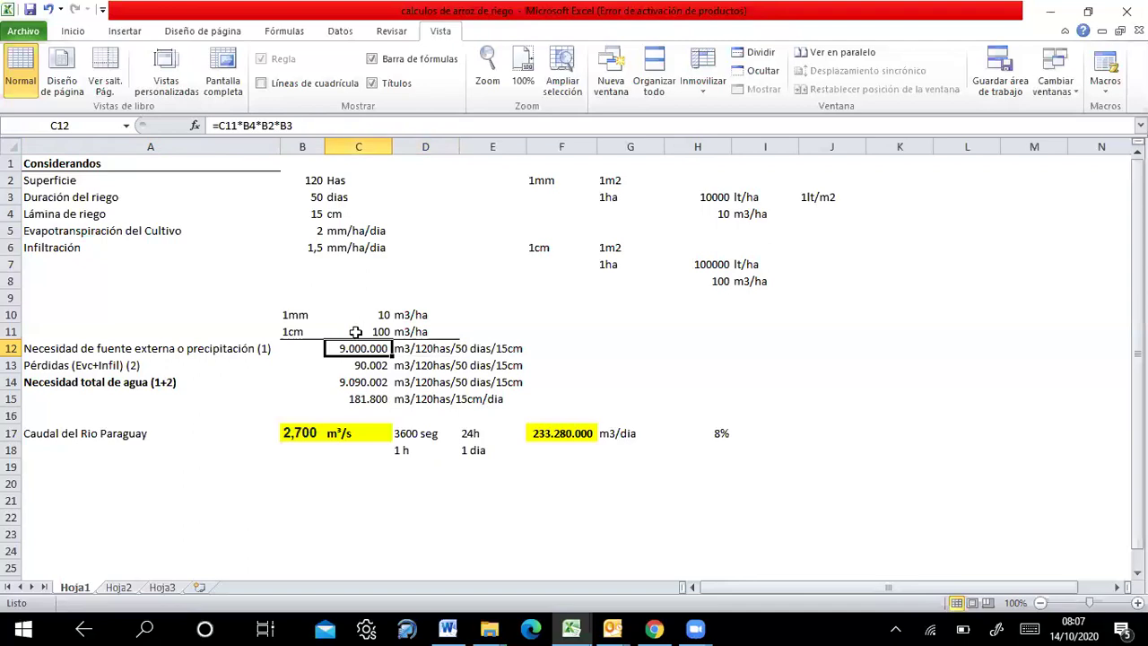
click(301, 125)
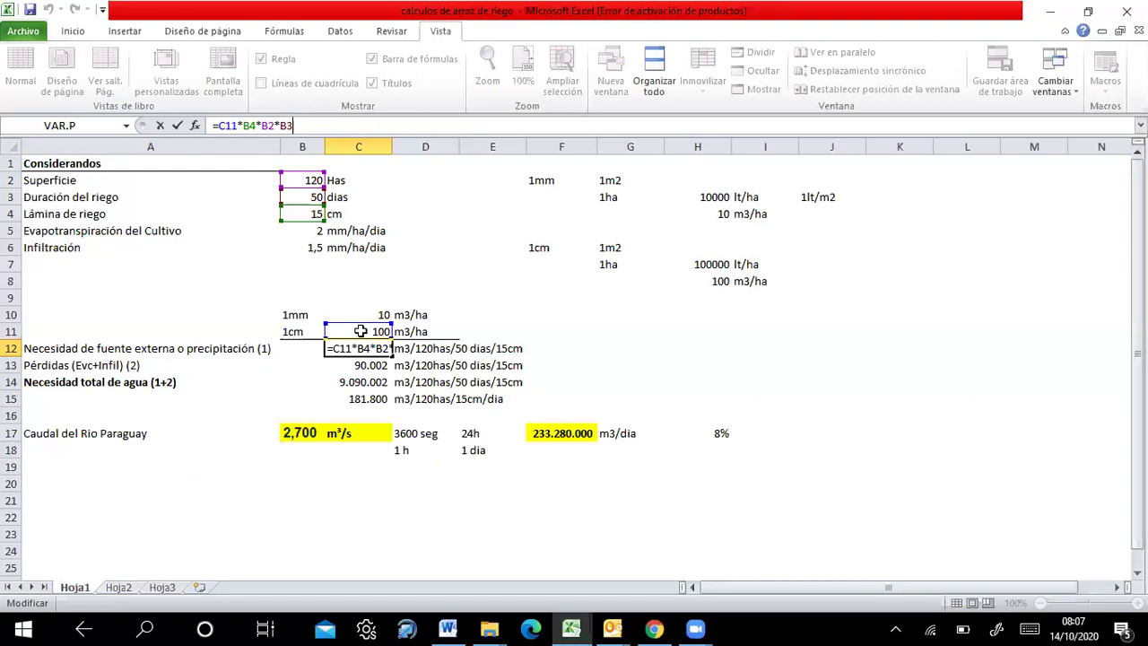
key(Return)
key(Up)
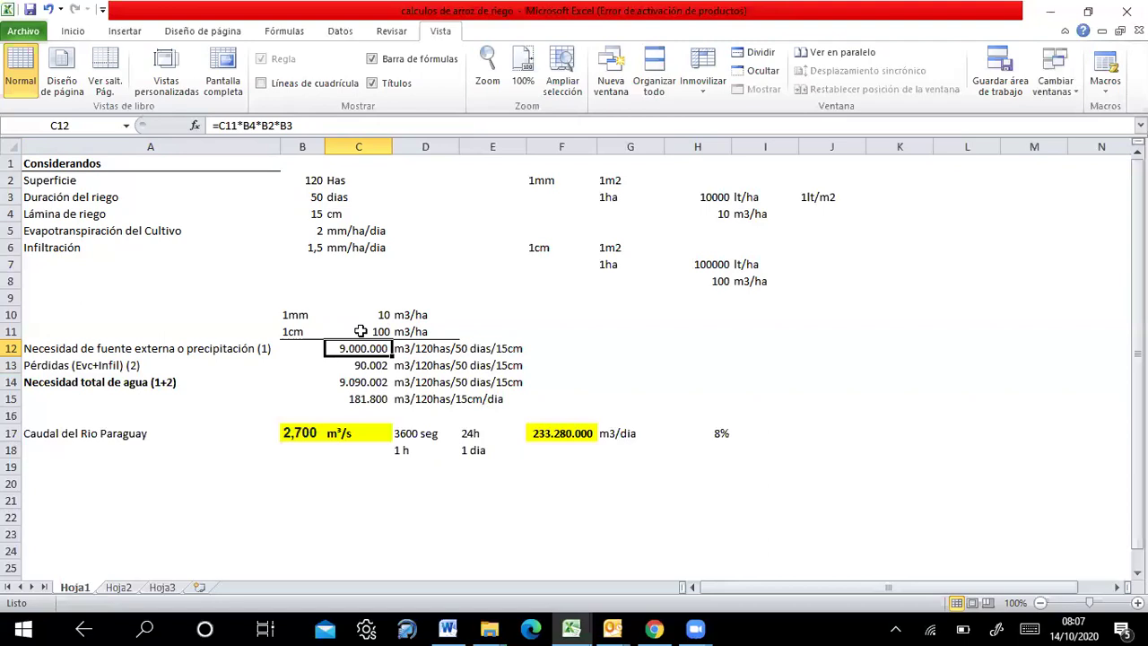
Review the losses row in A13 and the evapotranspiration and infiltration assumptions it draws on in rows 5 and 6
key(Down)
key(Left)
key(Left)
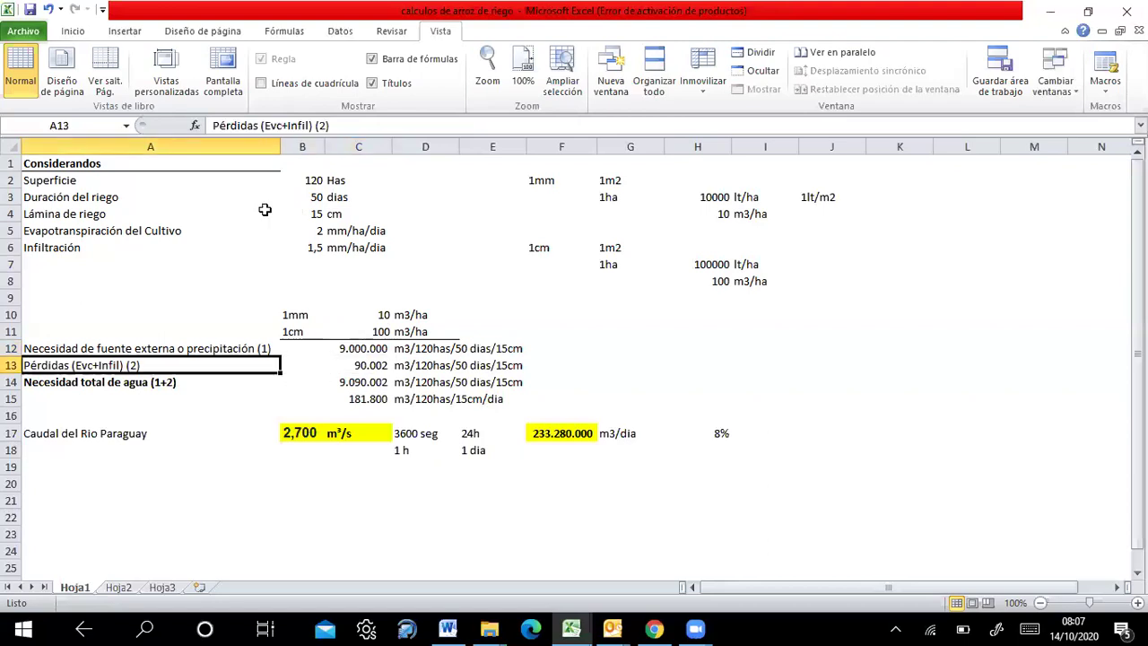
click(41, 229)
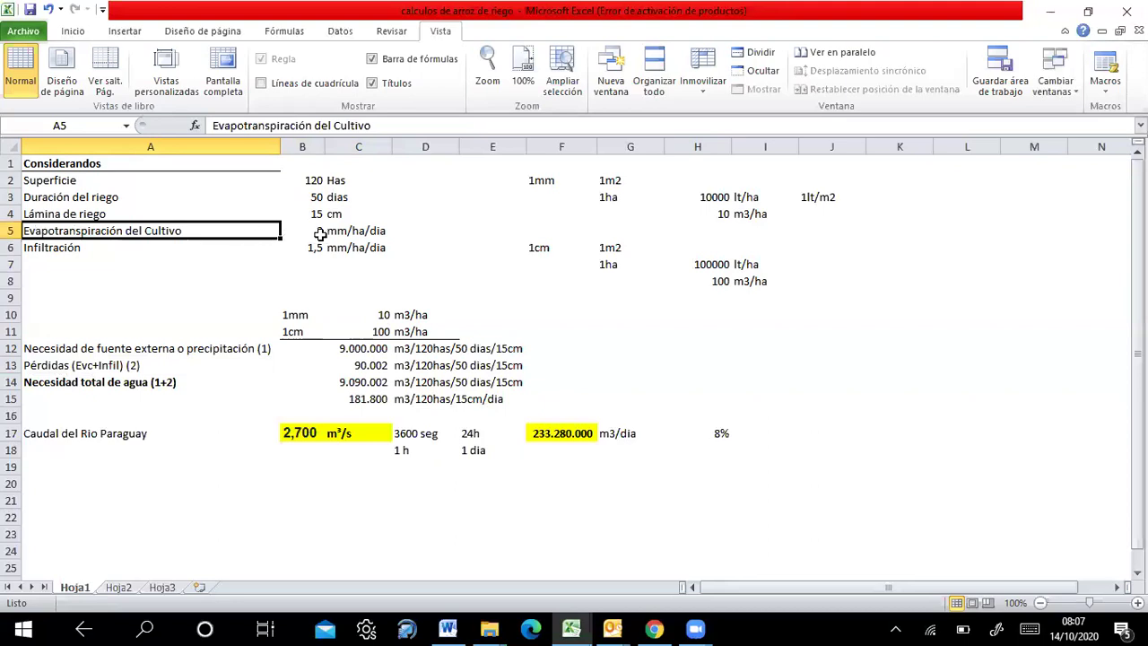
click(45, 248)
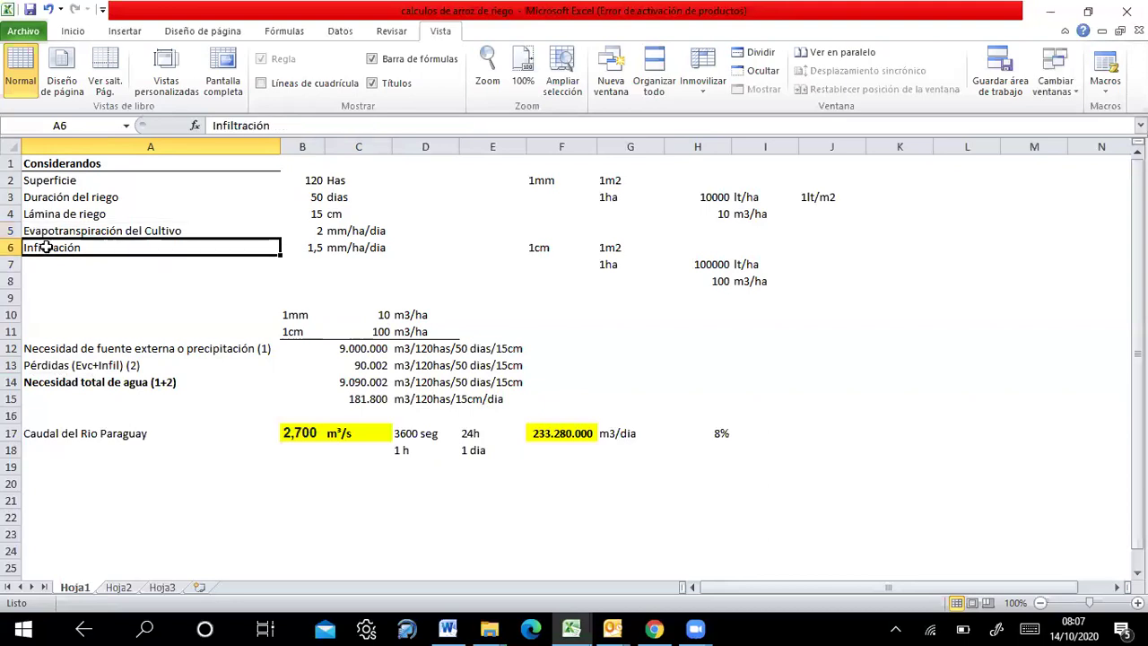
click(314, 247)
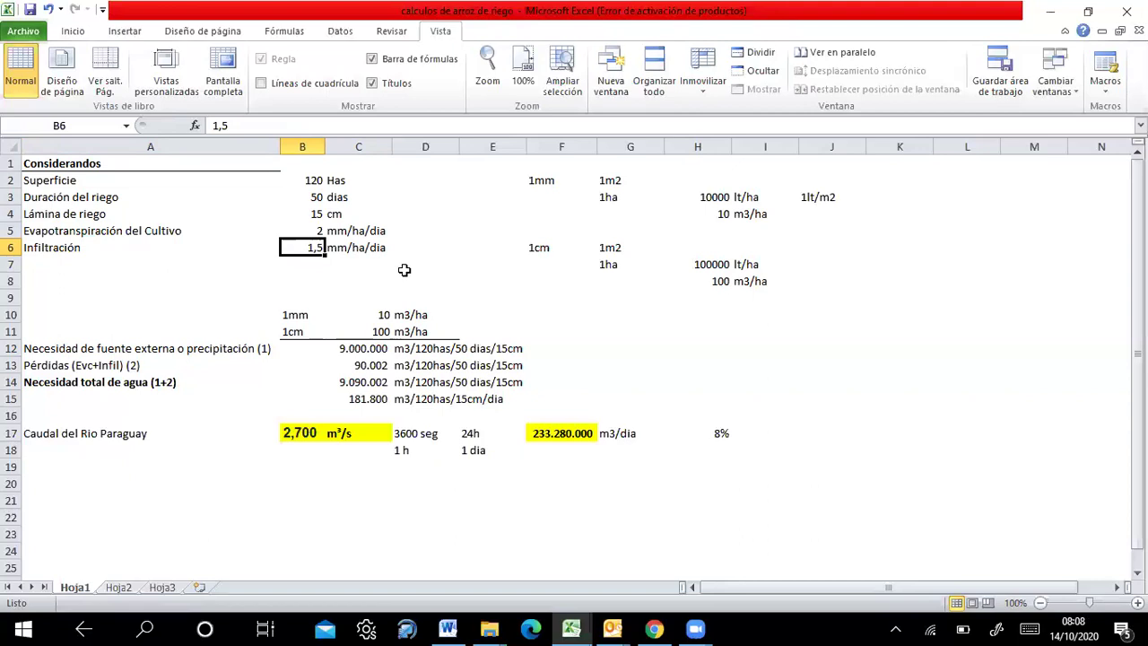
Examine the losses formula in C13 and trace the cells it references
key(Down)
key(Down)
key(Down)
key(Down)
key(Down)
key(Down)
key(Down)
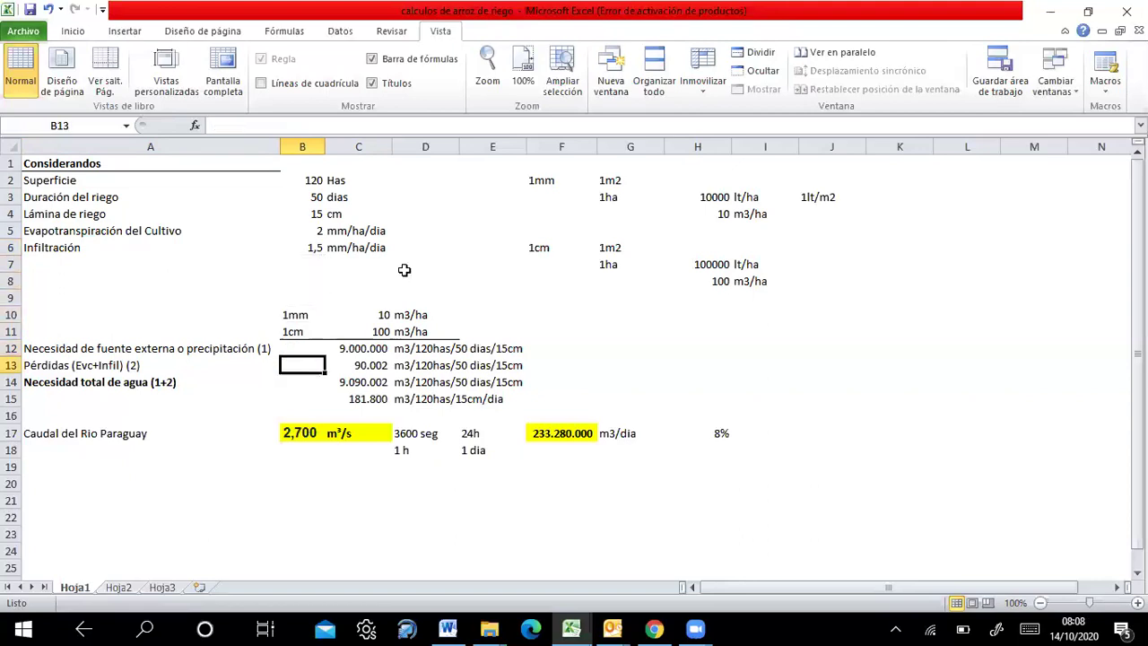
key(Right)
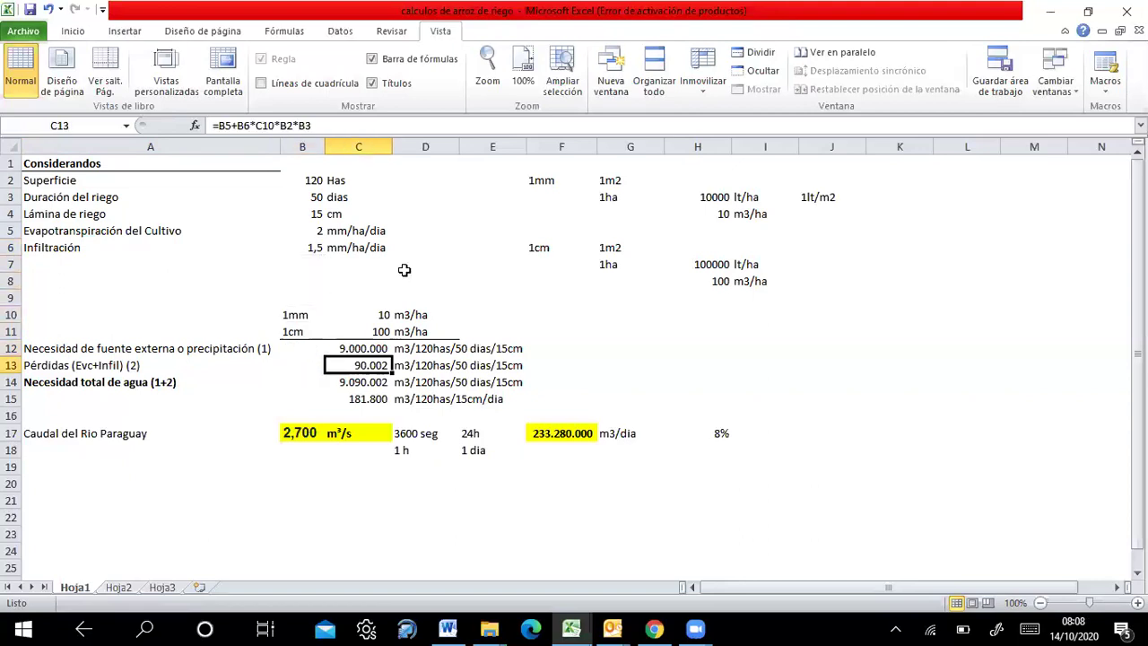
click(316, 125)
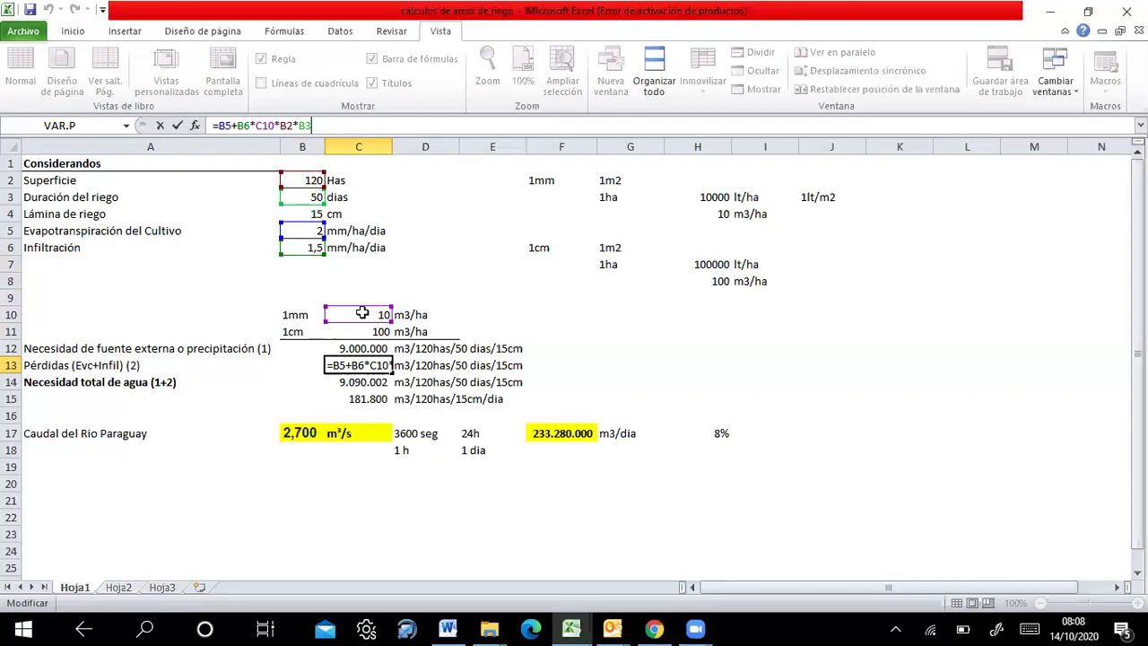
key(Return)
key(Up)
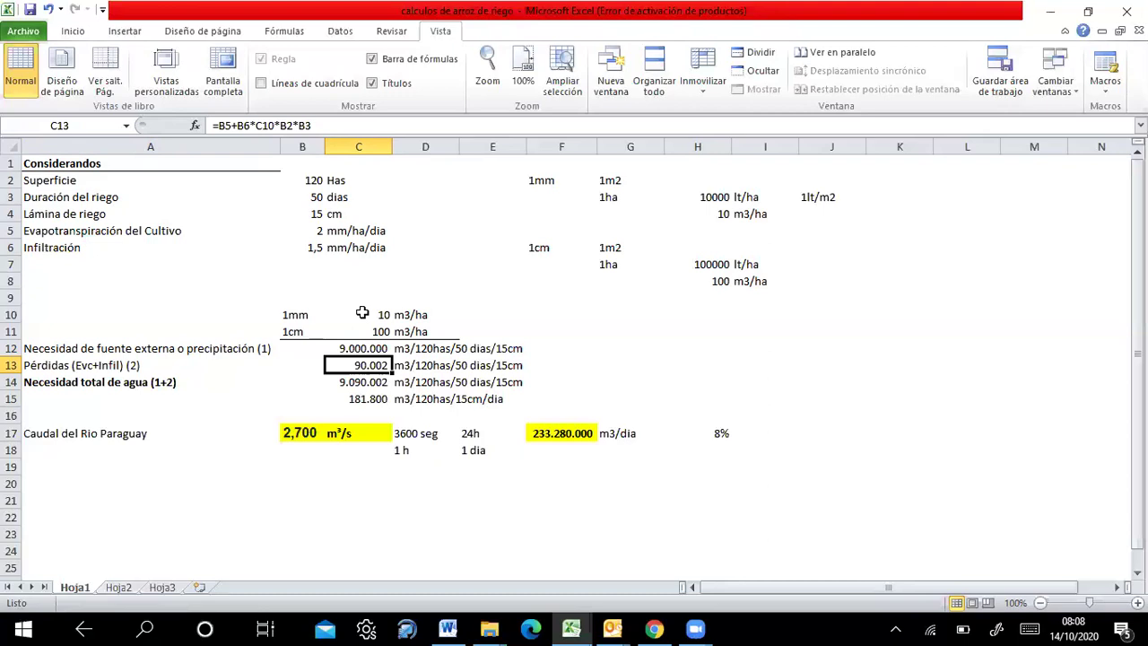
Shorten the losses unit in D13 to m3/120has/50 dias by removing the water depth
key(Right)
key(Right)
key(Left)
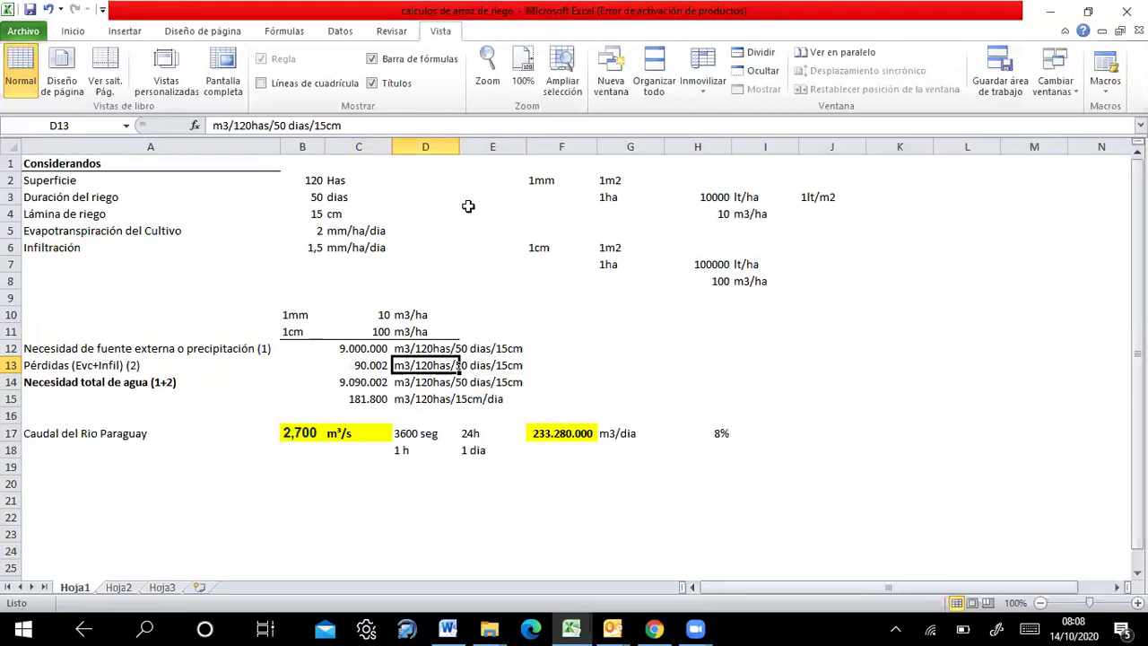
click(355, 129)
key(BackSpace)
key(BackSpace)
key(BackSpace)
key(BackSpace)
key(BackSpace)
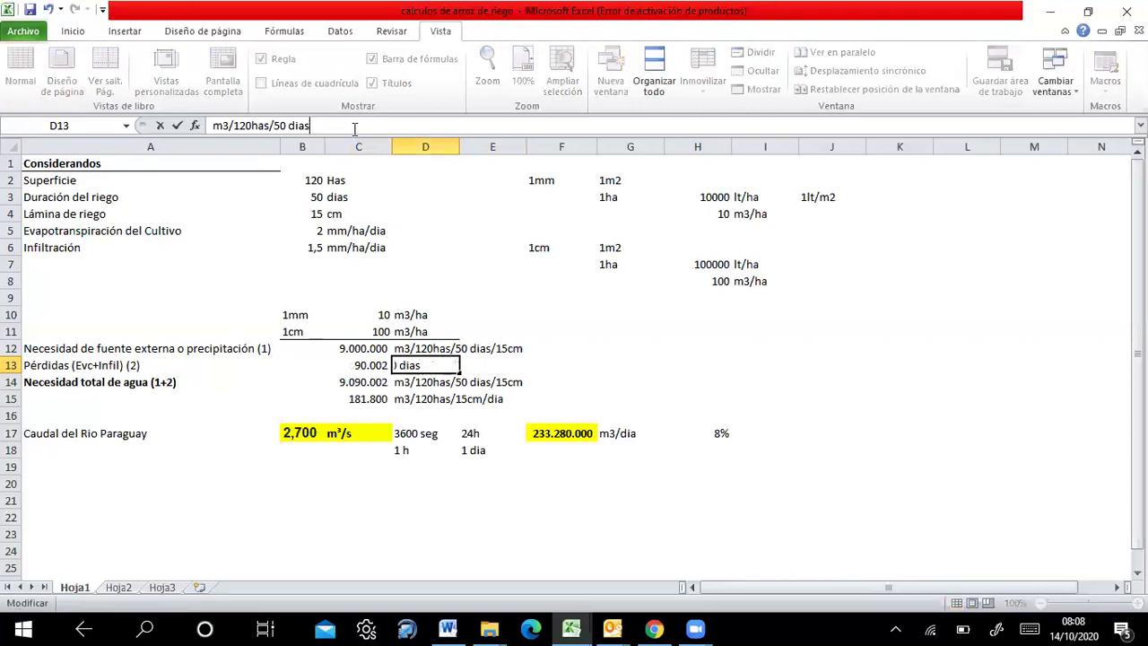
key(Return)
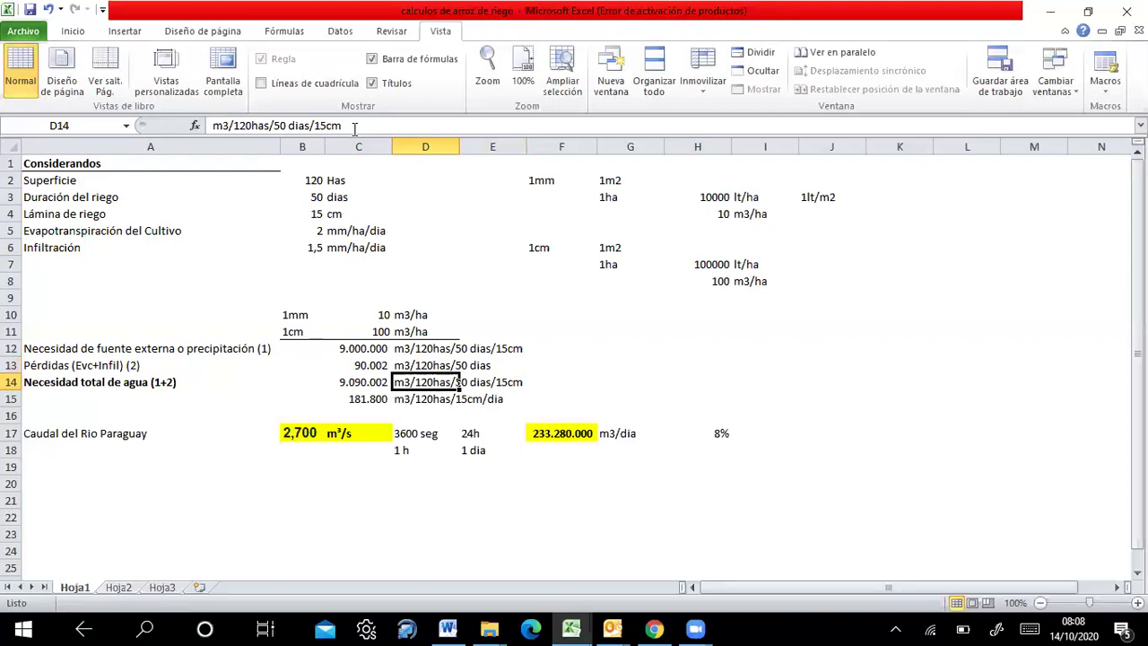
Review the total water requirement label in A14 against the surface and irrigation duration in B2 and B3
key(Left)
key(Left)
key(Left)
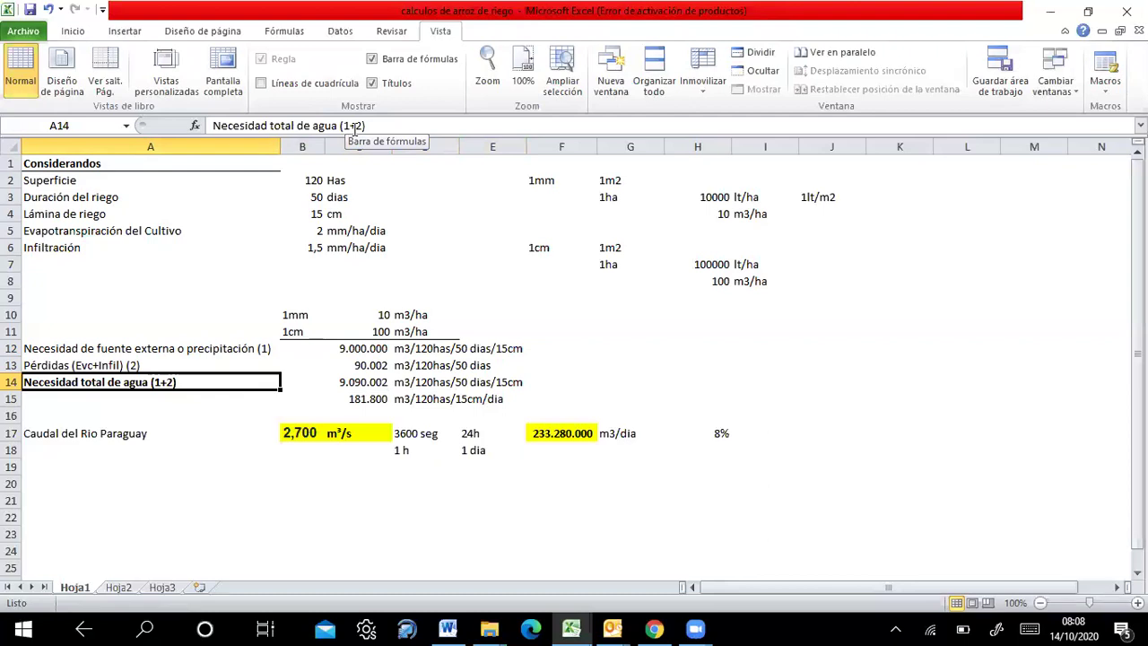
key(Up)
key(Up)
key(Up)
key(Up)
key(Up)
key(Up)
key(Up)
key(Up)
key(Up)
key(Up)
key(Up)
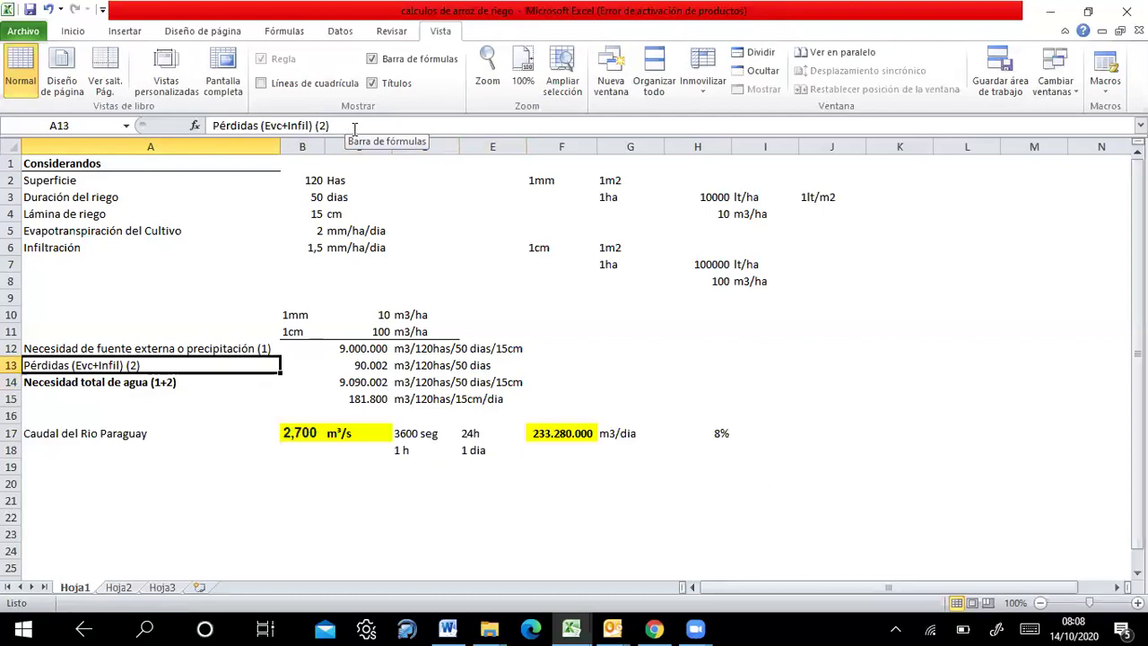
key(Up)
key(Right)
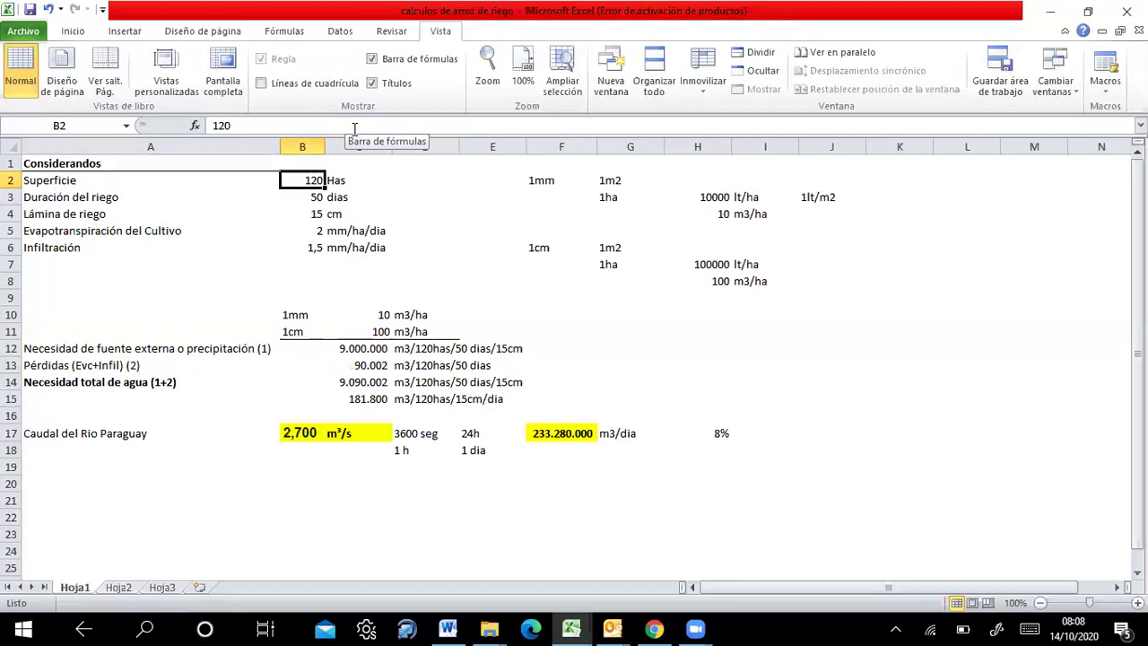
key(Down)
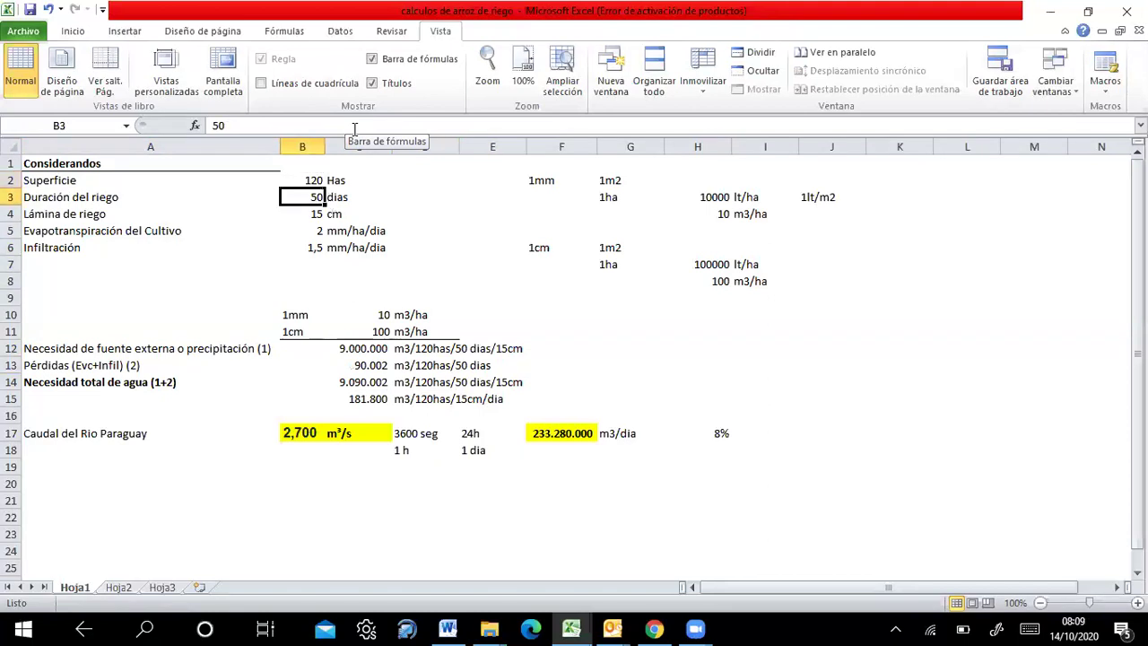
Examine the total water requirement formula in C14 and the two rows it adds, external need and losses
key(Down)
key(Down)
key(Down)
key(Down)
key(Down)
key(Down)
key(Down)
key(Down)
key(Down)
key(Down)
key(Down)
key(Left)
key(Up)
key(Up)
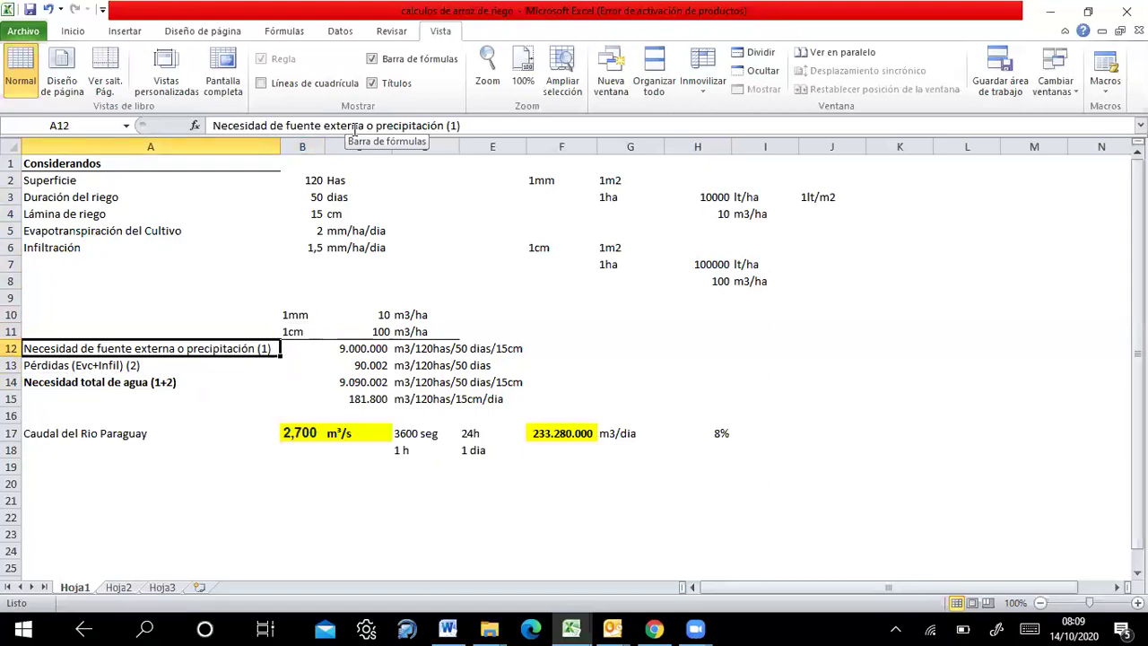
key(Down)
key(Right)
key(Down)
key(Right)
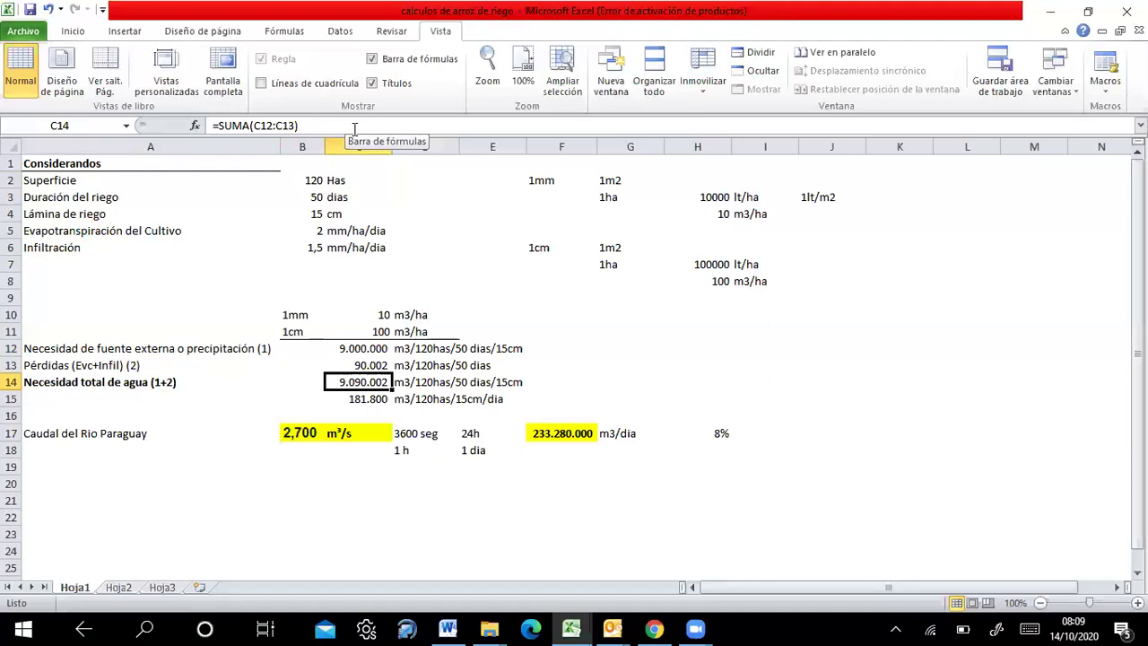
Examine the daily water requirement formula in C15 and compare it with the assumptions in column B and the total in C14
key(Down)
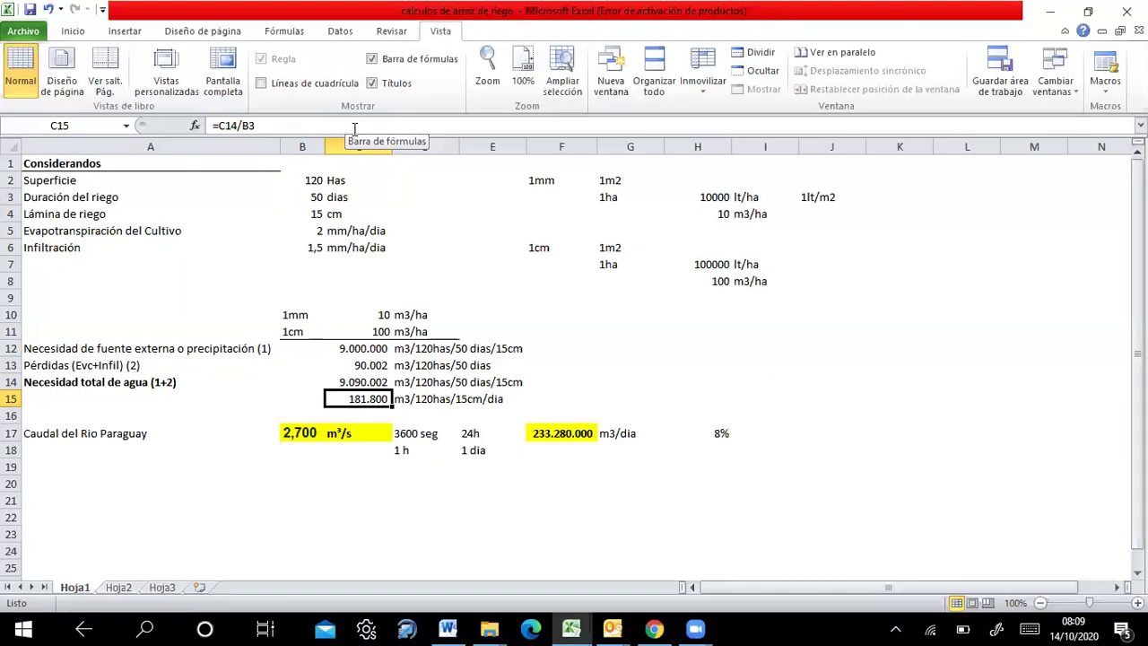
key(Up)
key(Up)
key(Up)
key(Up)
key(Up)
key(Up)
key(Up)
key(Up)
key(Up)
key(Left)
key(Up)
key(Up)
key(Up)
key(Down)
key(Down)
key(Down)
key(Down)
key(Down)
key(Down)
key(Down)
key(Down)
key(Down)
key(Down)
key(Down)
key(Down)
key(Down)
key(Down)
key(Right)
key(Up)
key(Up)
key(Up)
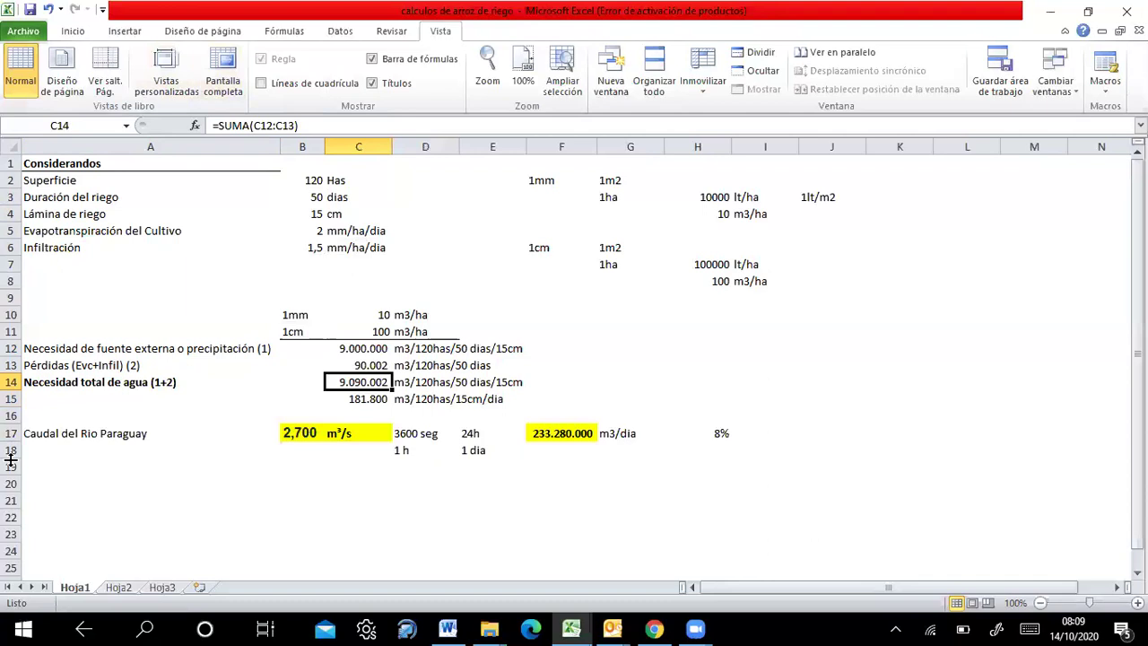
Relate the need and losses rows and the irrigation duration in row 3 to the daily requirement in C15
click(82, 348)
click(67, 366)
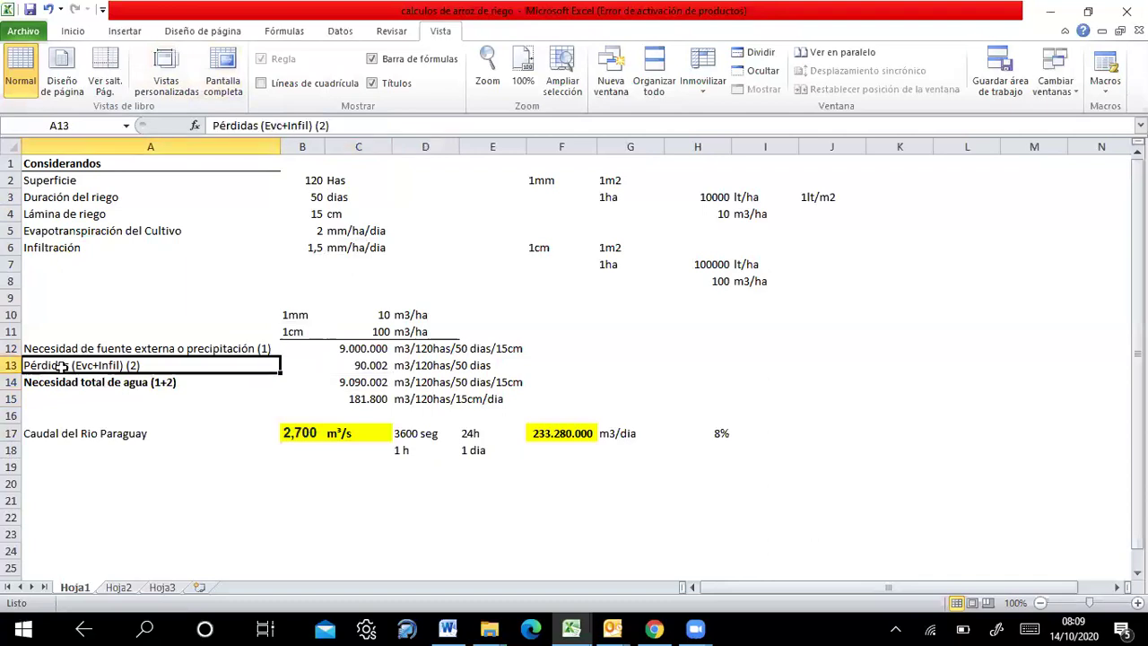
click(370, 395)
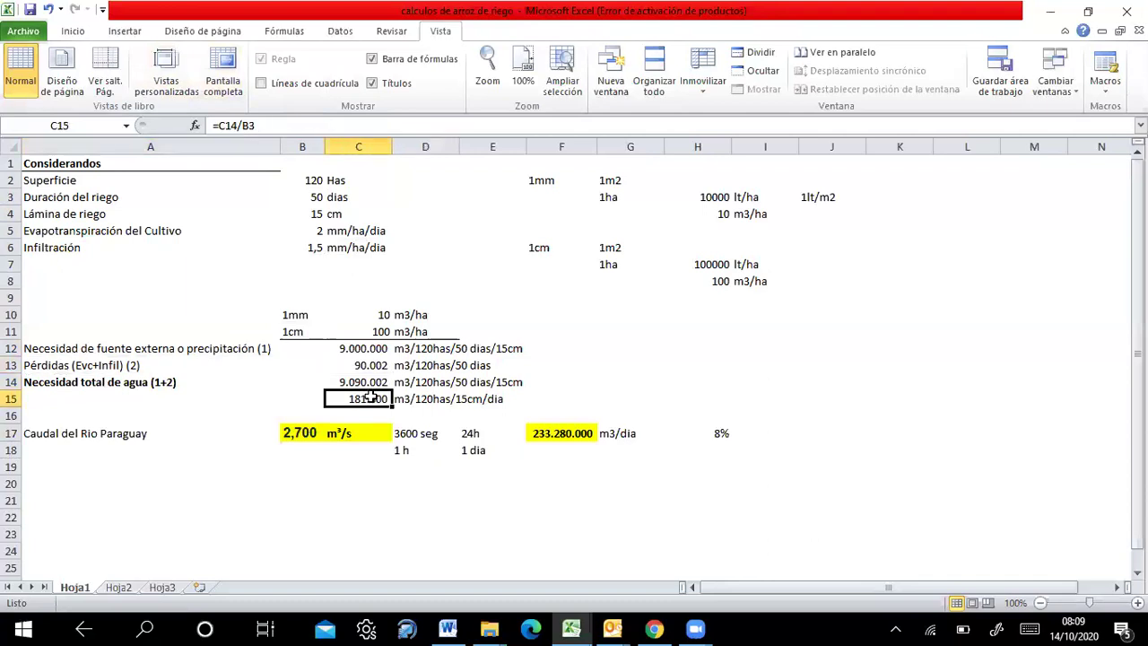
drag(317, 199, 341, 198)
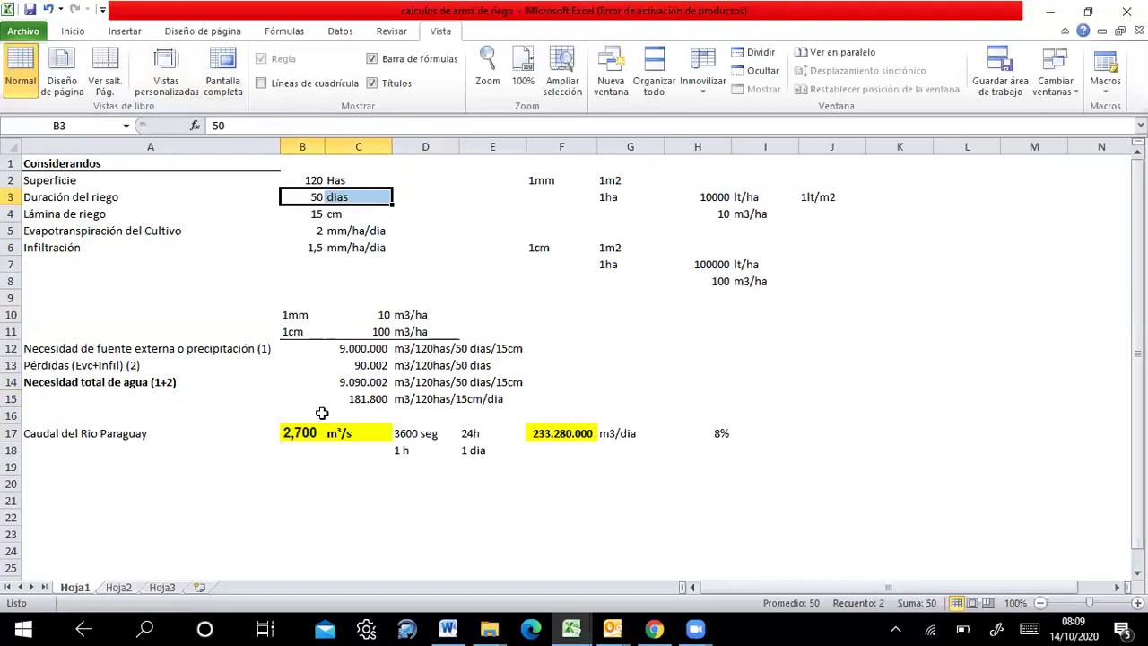
click(359, 401)
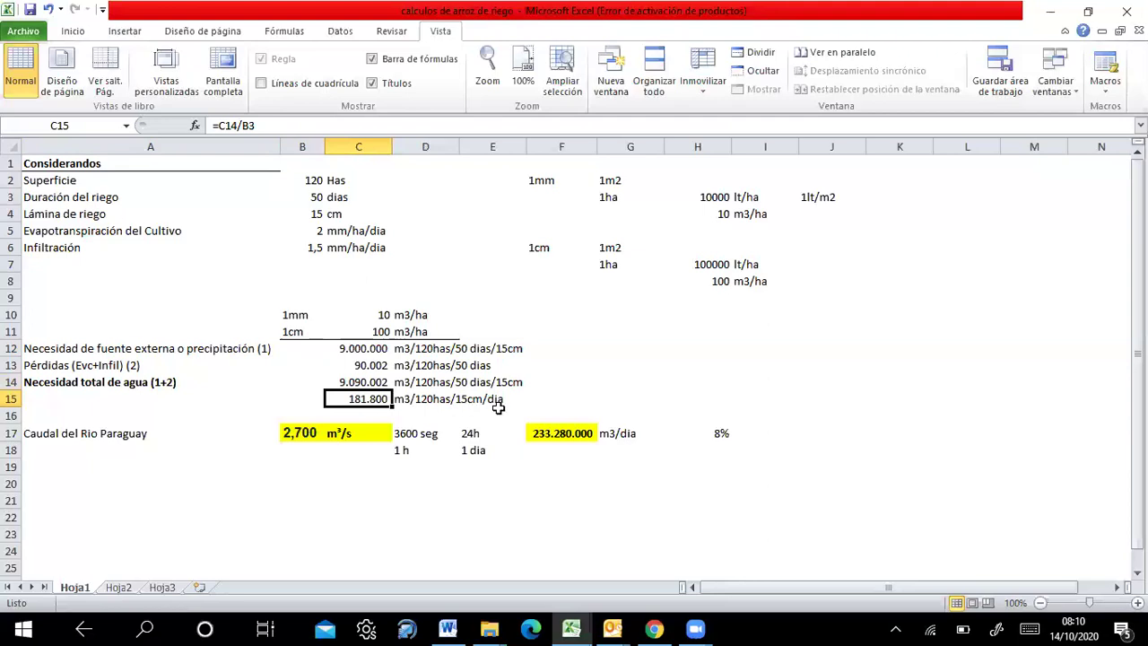
Enter the location label Pto Rosario in A16, above the Paraguay River flow row
key(Down)
key(Home)
text(Pto)
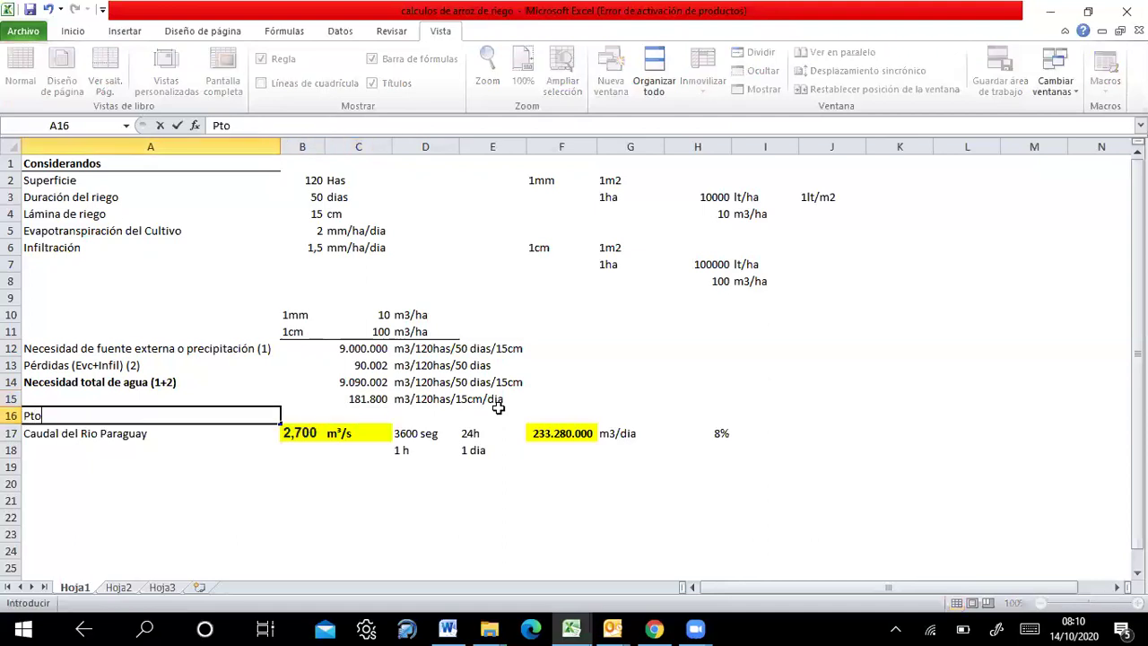
text( Rosaru)
key(BackSpace)
text(io)
key(Return)
key(Up)
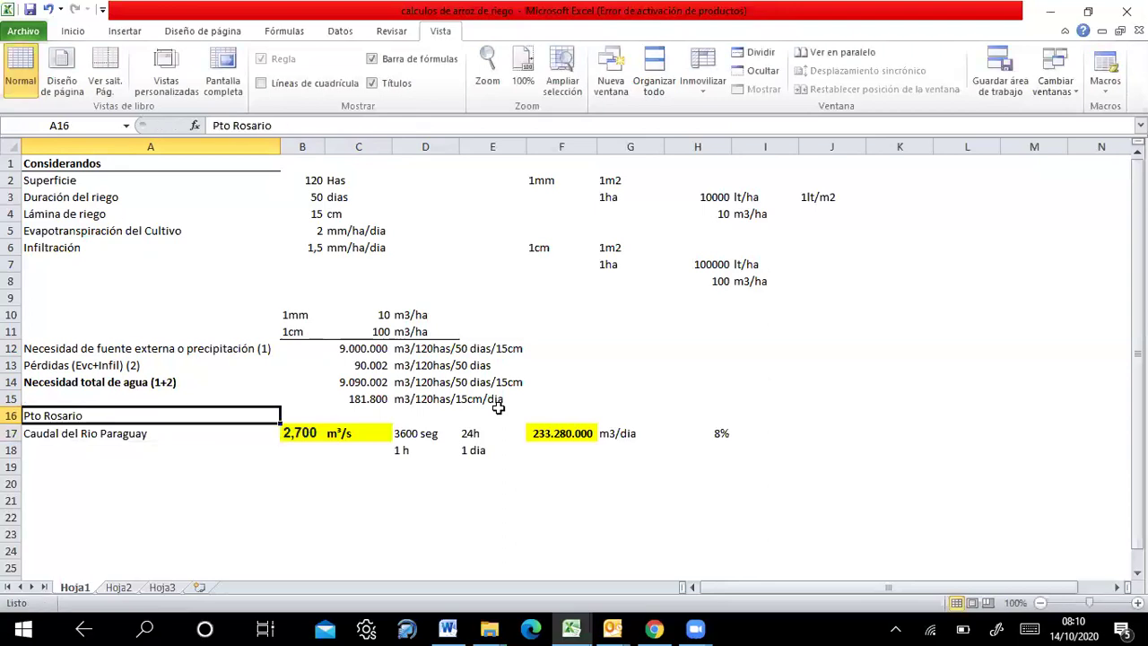
Switch to Chrome and bring up the Google tab in its own window
mouse_move(664, 628)
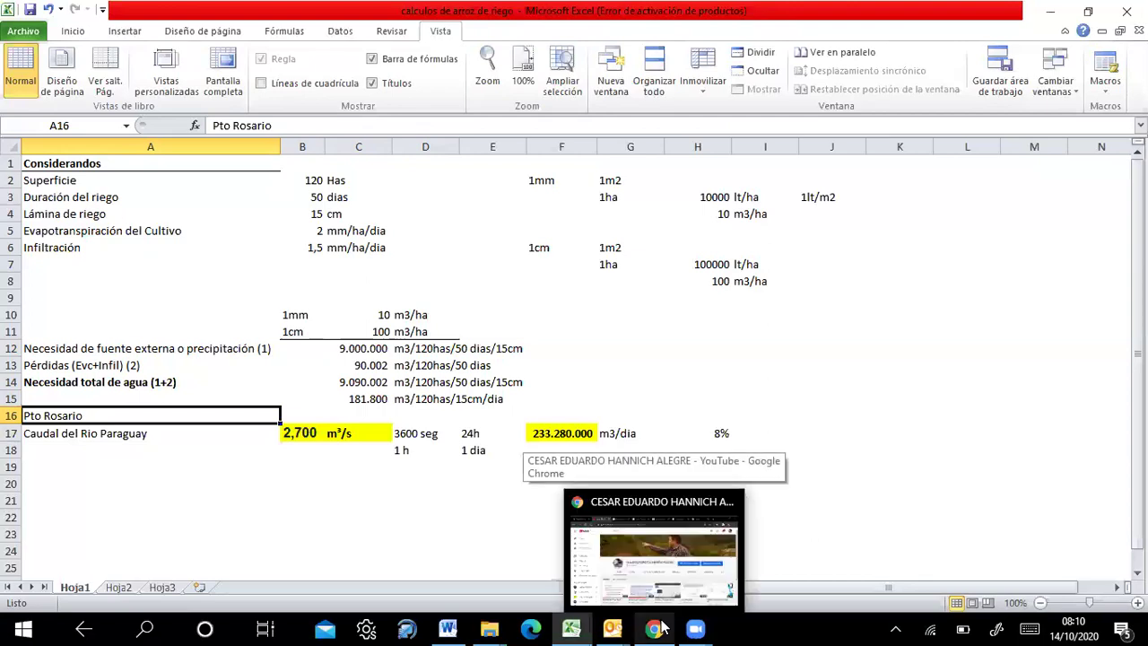
click(659, 627)
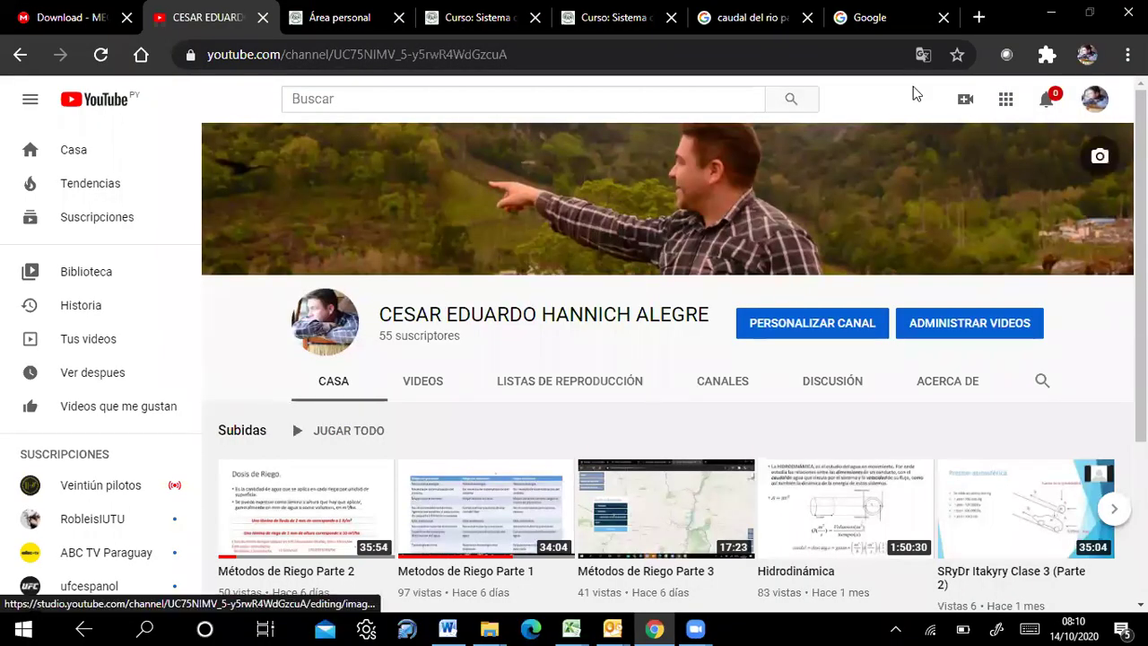
click(907, 13)
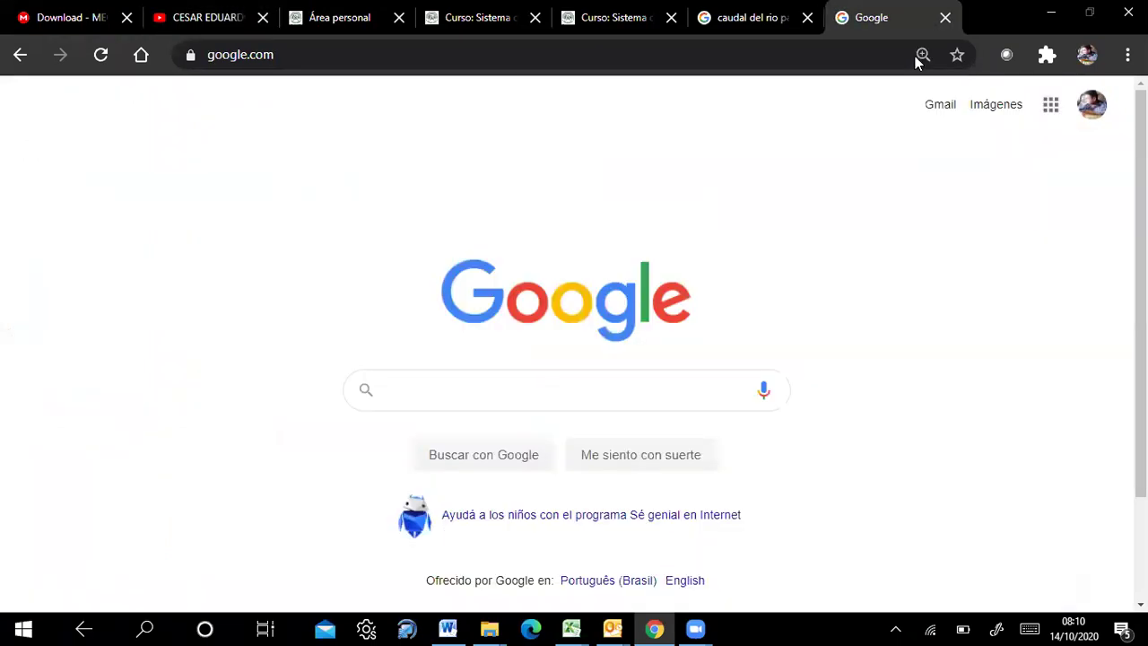
key(ctrl+2)
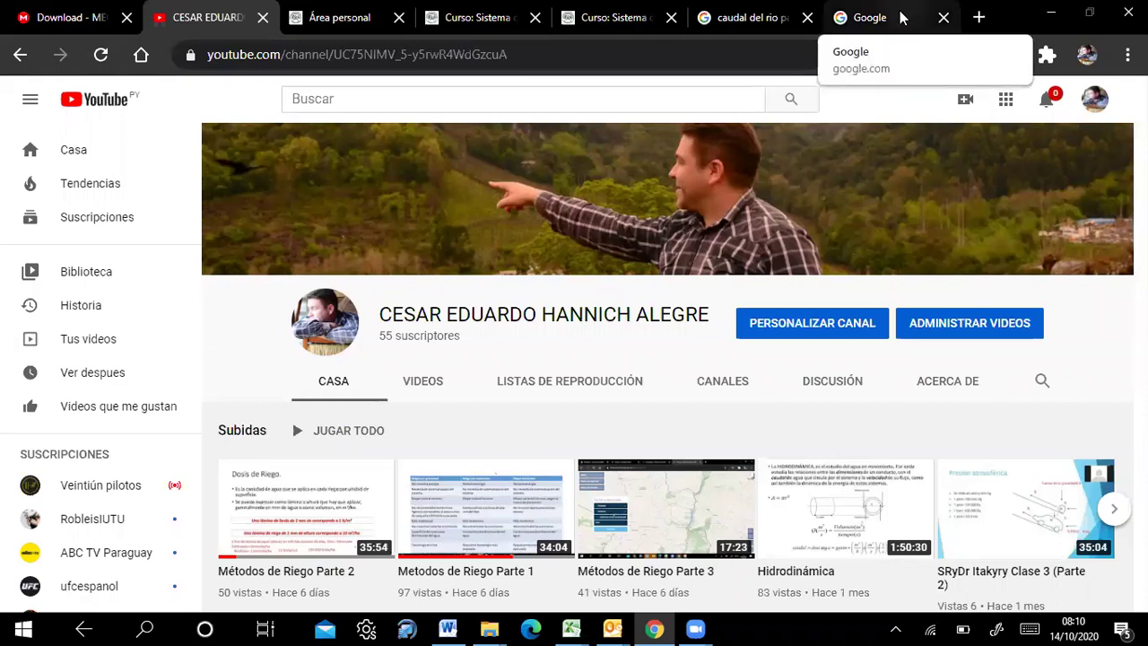
click(901, 20)
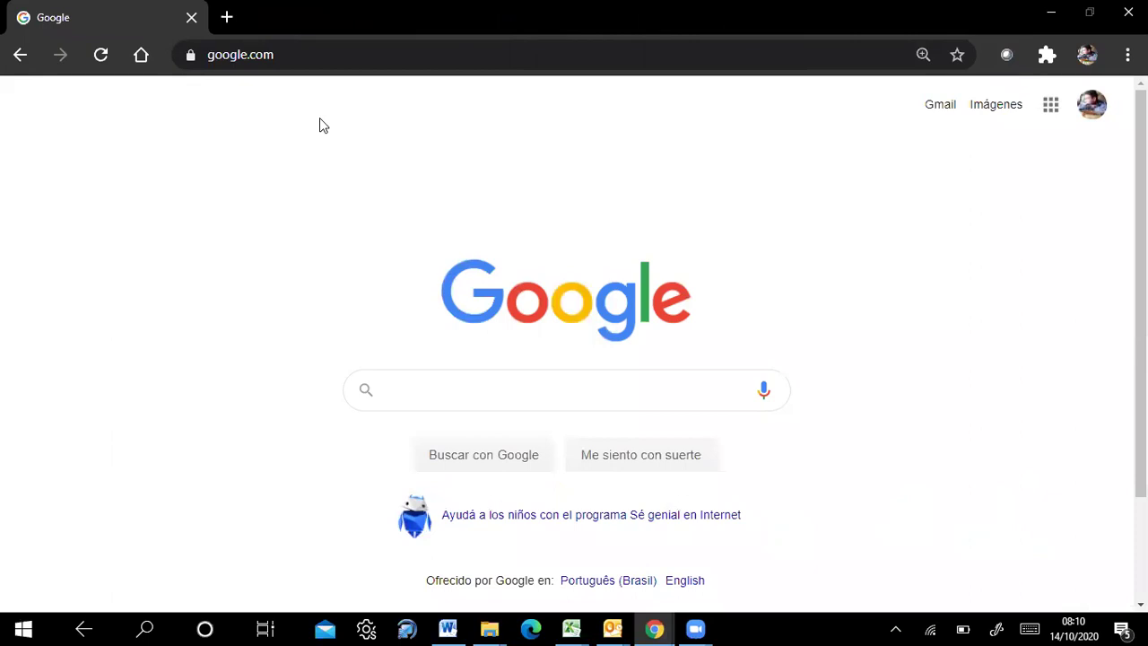
Search Google for "caudal del rio paraguay" and highlight the river's flow figure in the results
click(402, 389)
text(caudal)
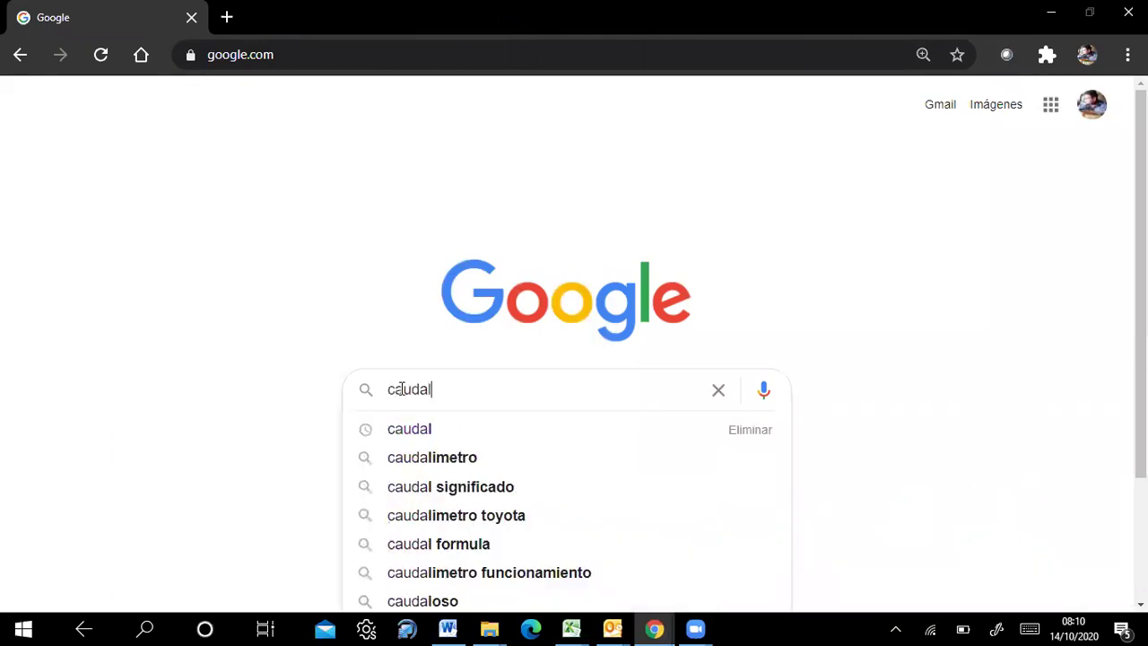
text( del r)
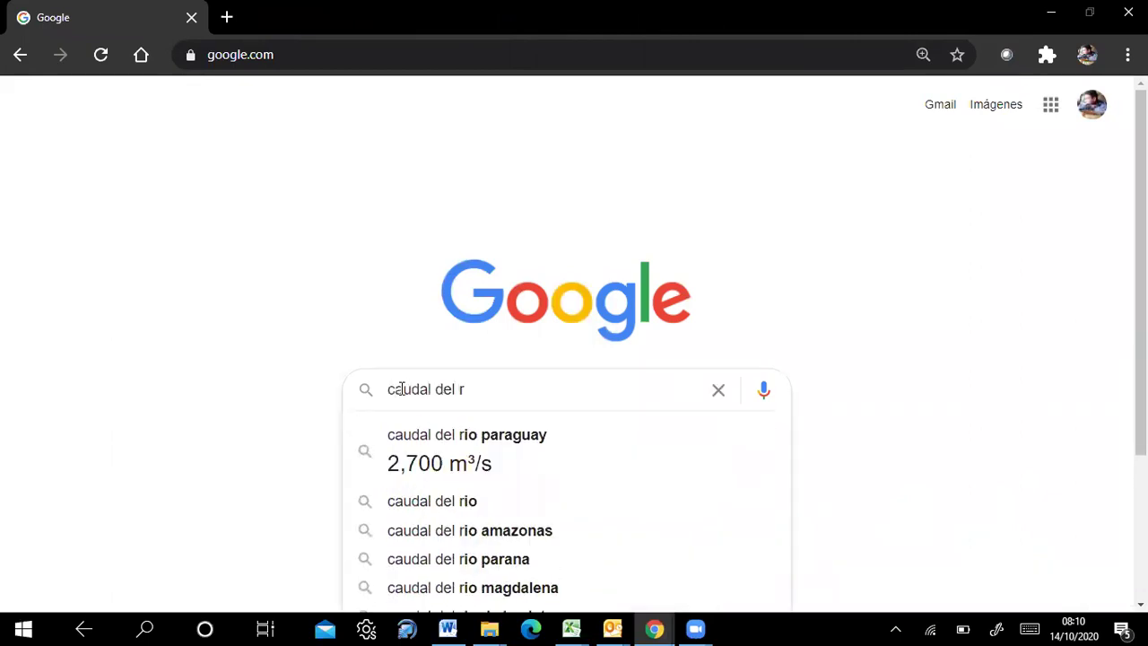
click(430, 462)
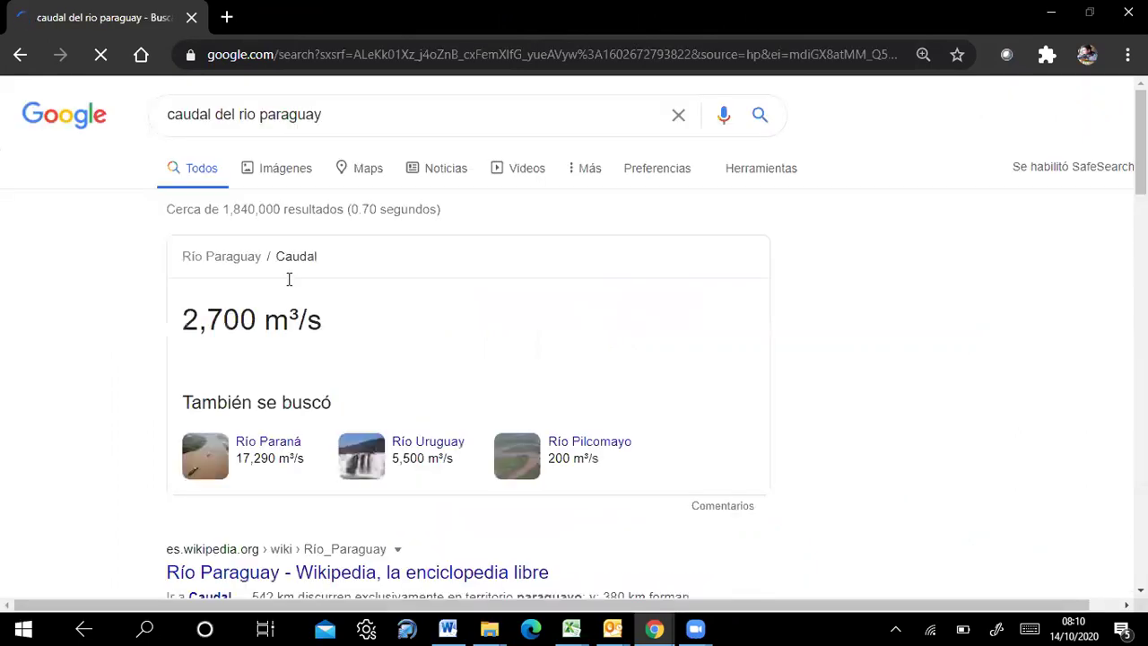
drag(350, 345, 107, 320)
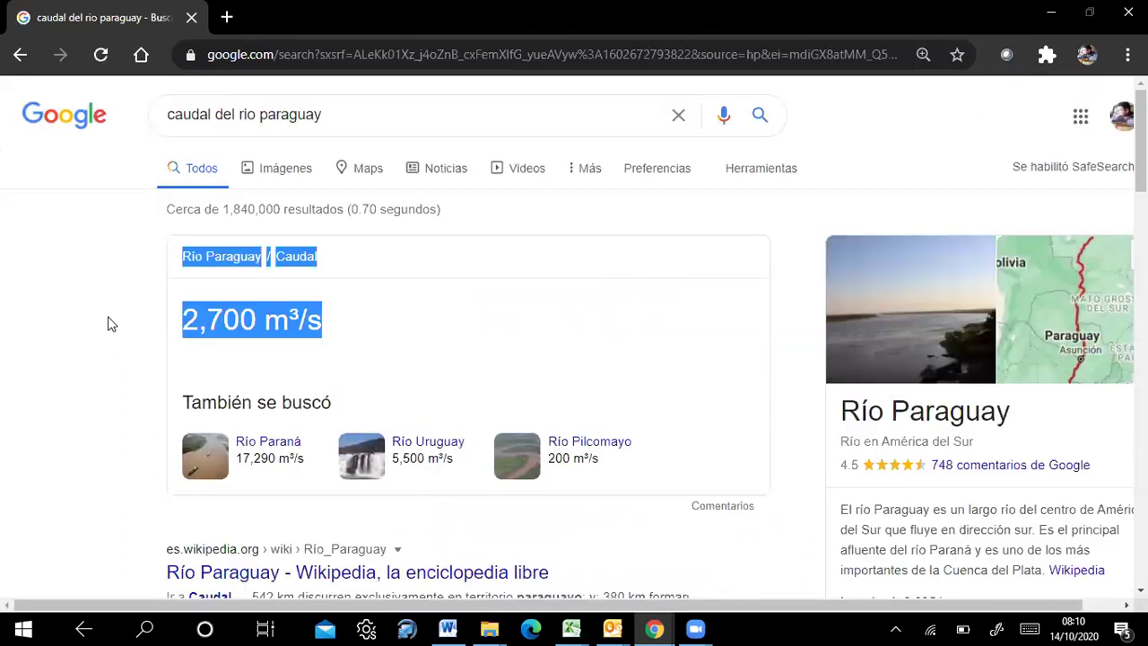
click(87, 351)
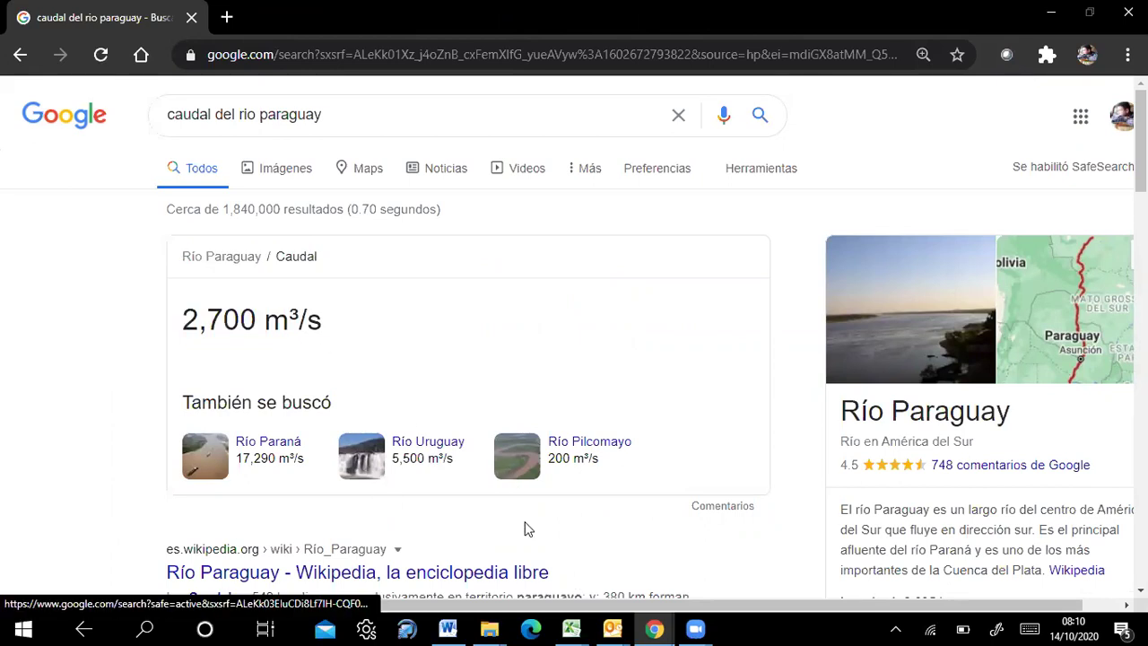
Return to the rice irrigation workbook in Excel, select A17 and strike out the seconds unit in D17 with a pen stroke
mouse_move(572, 626)
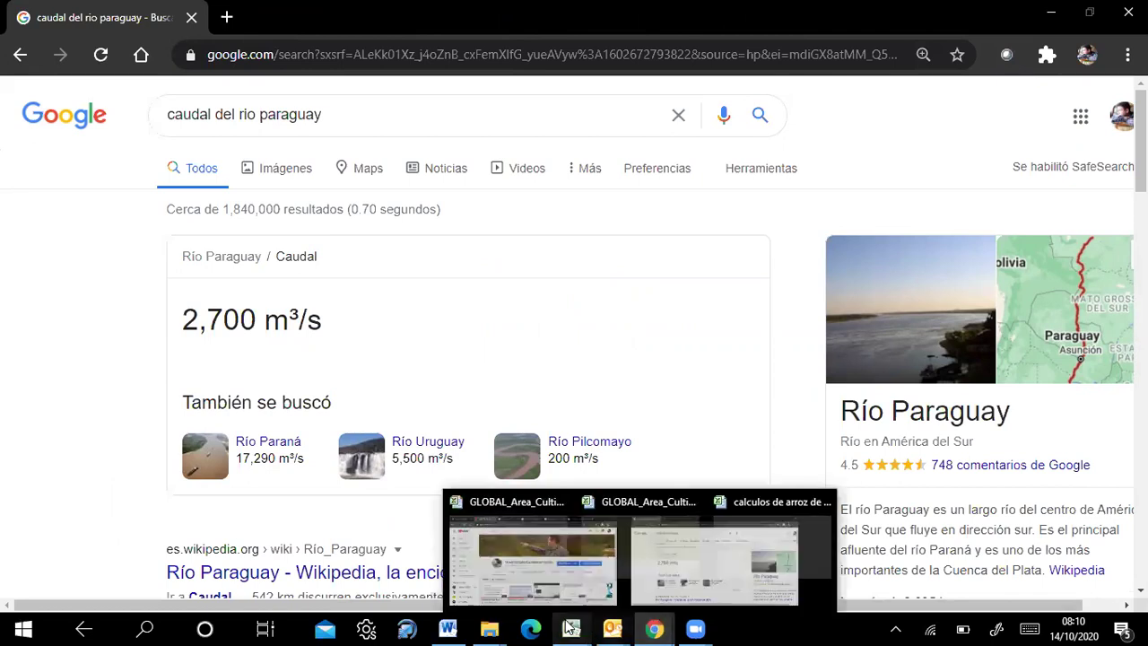
click(747, 519)
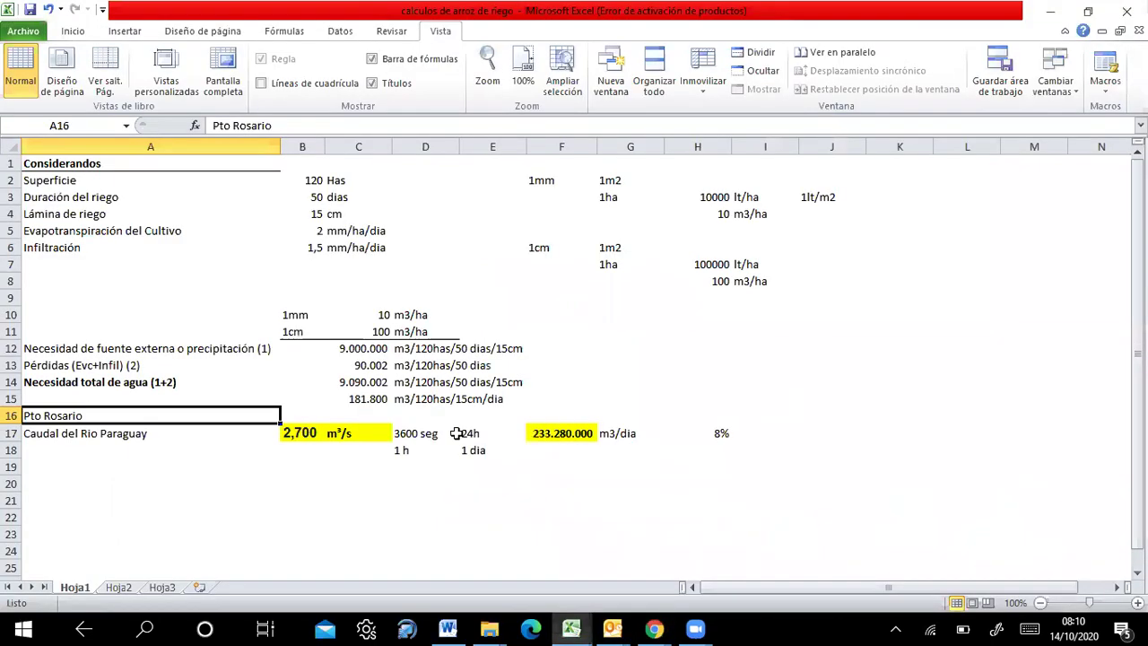
click(108, 443)
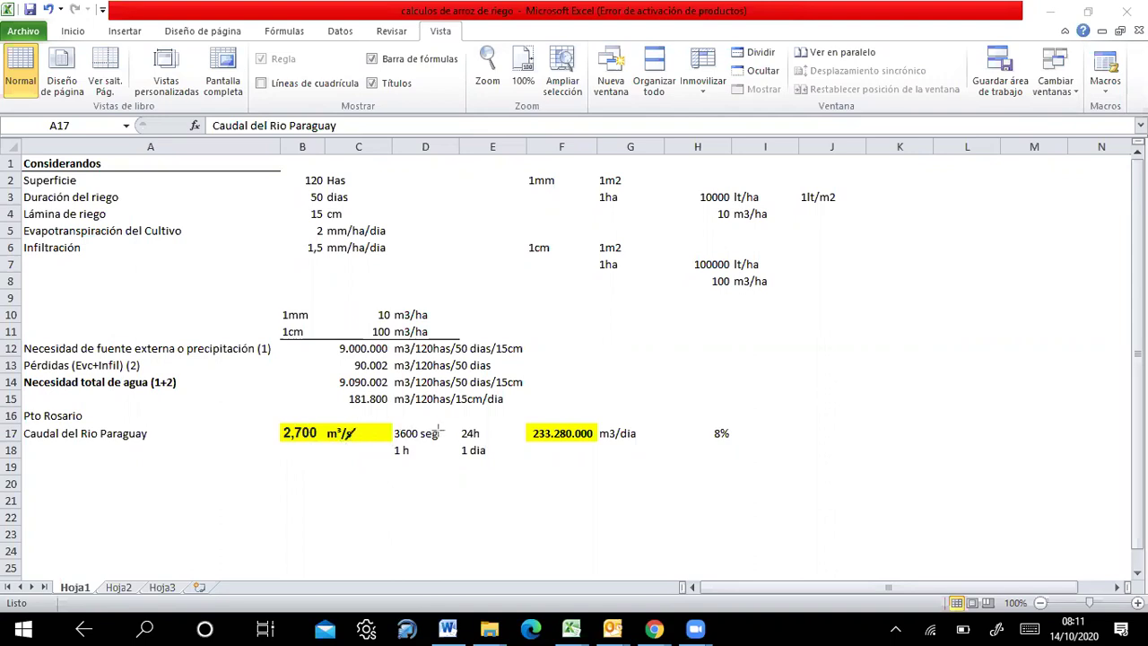
drag(438, 426, 420, 441)
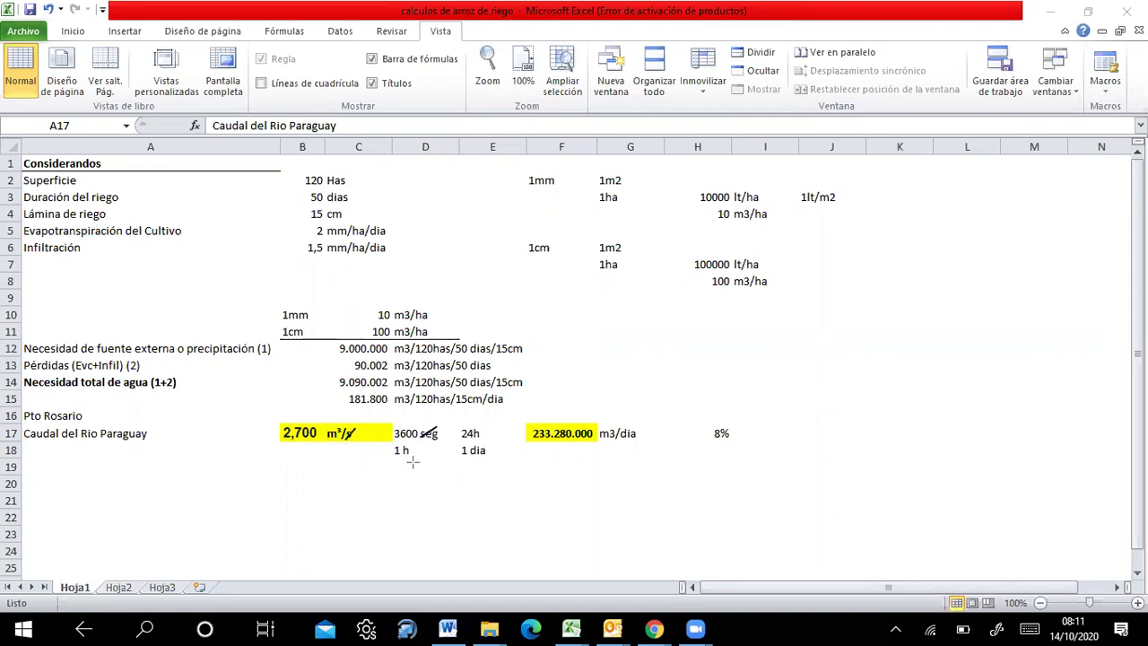